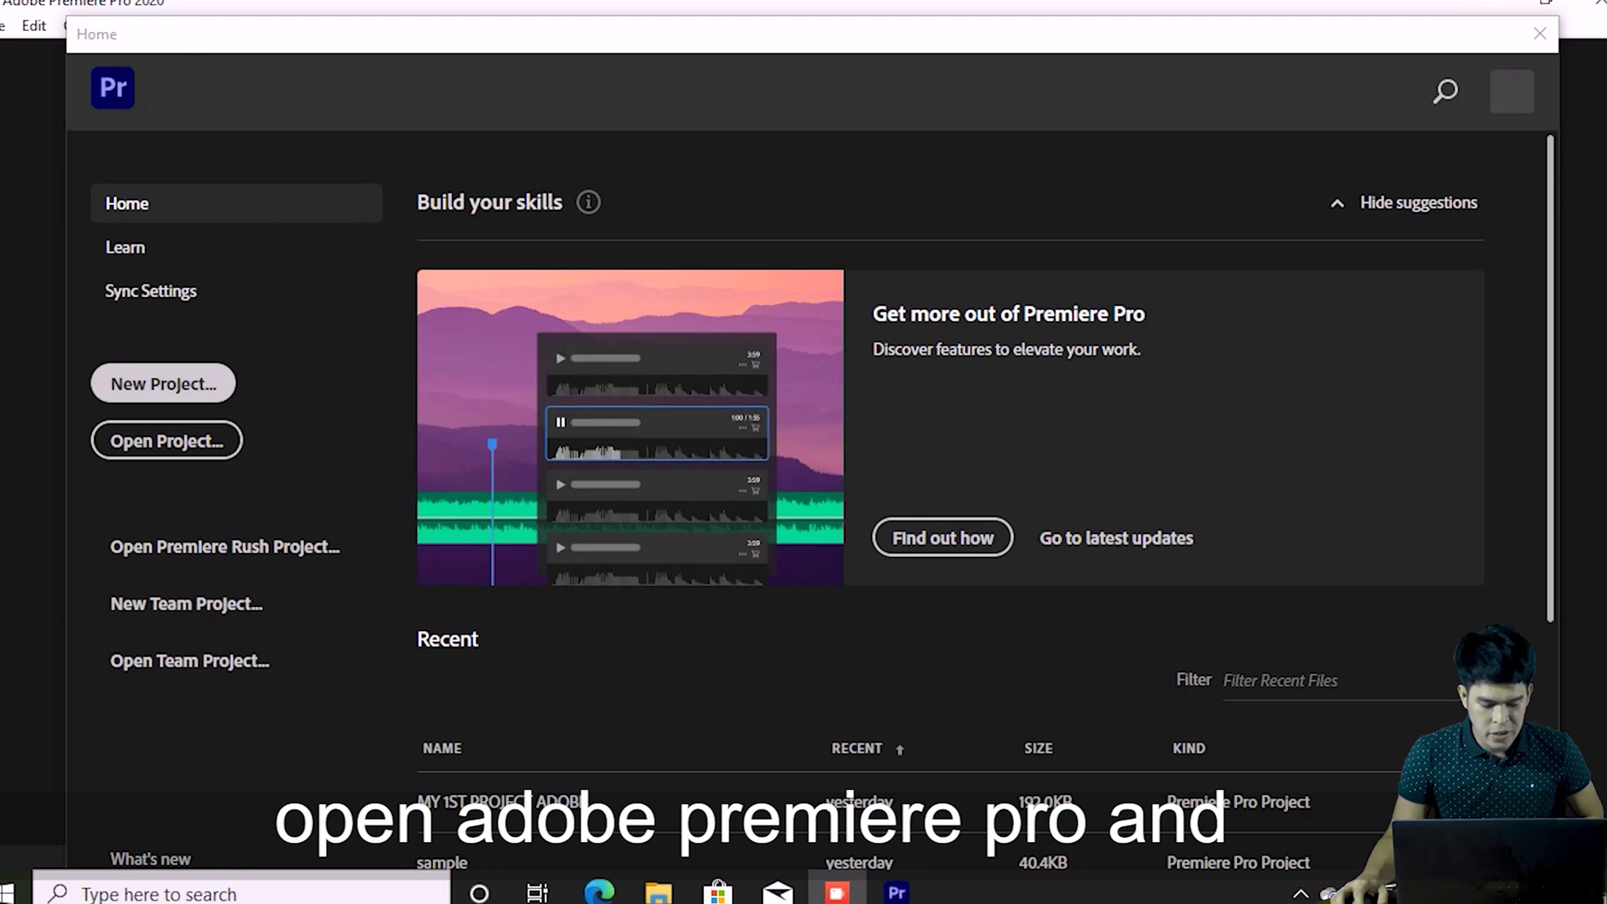
Create a new project and a 1920 x 1080, 25 fps sequence named Sequence 01
{"action": "left_click", "coordinate": [163, 383]}
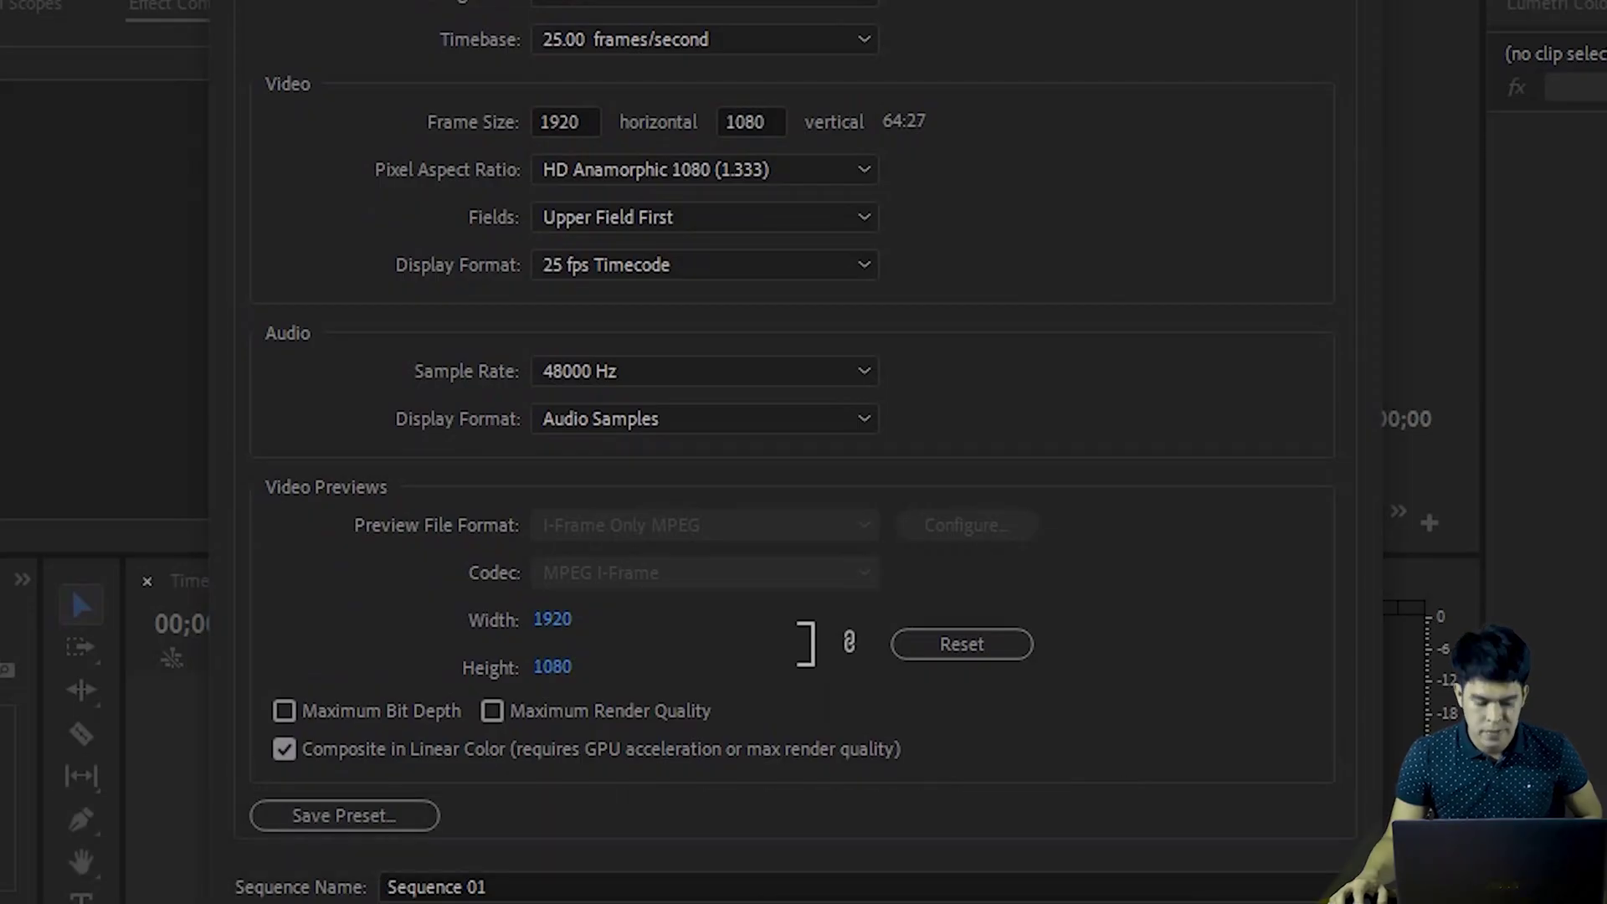
{"action": "key", "text": "Return"}
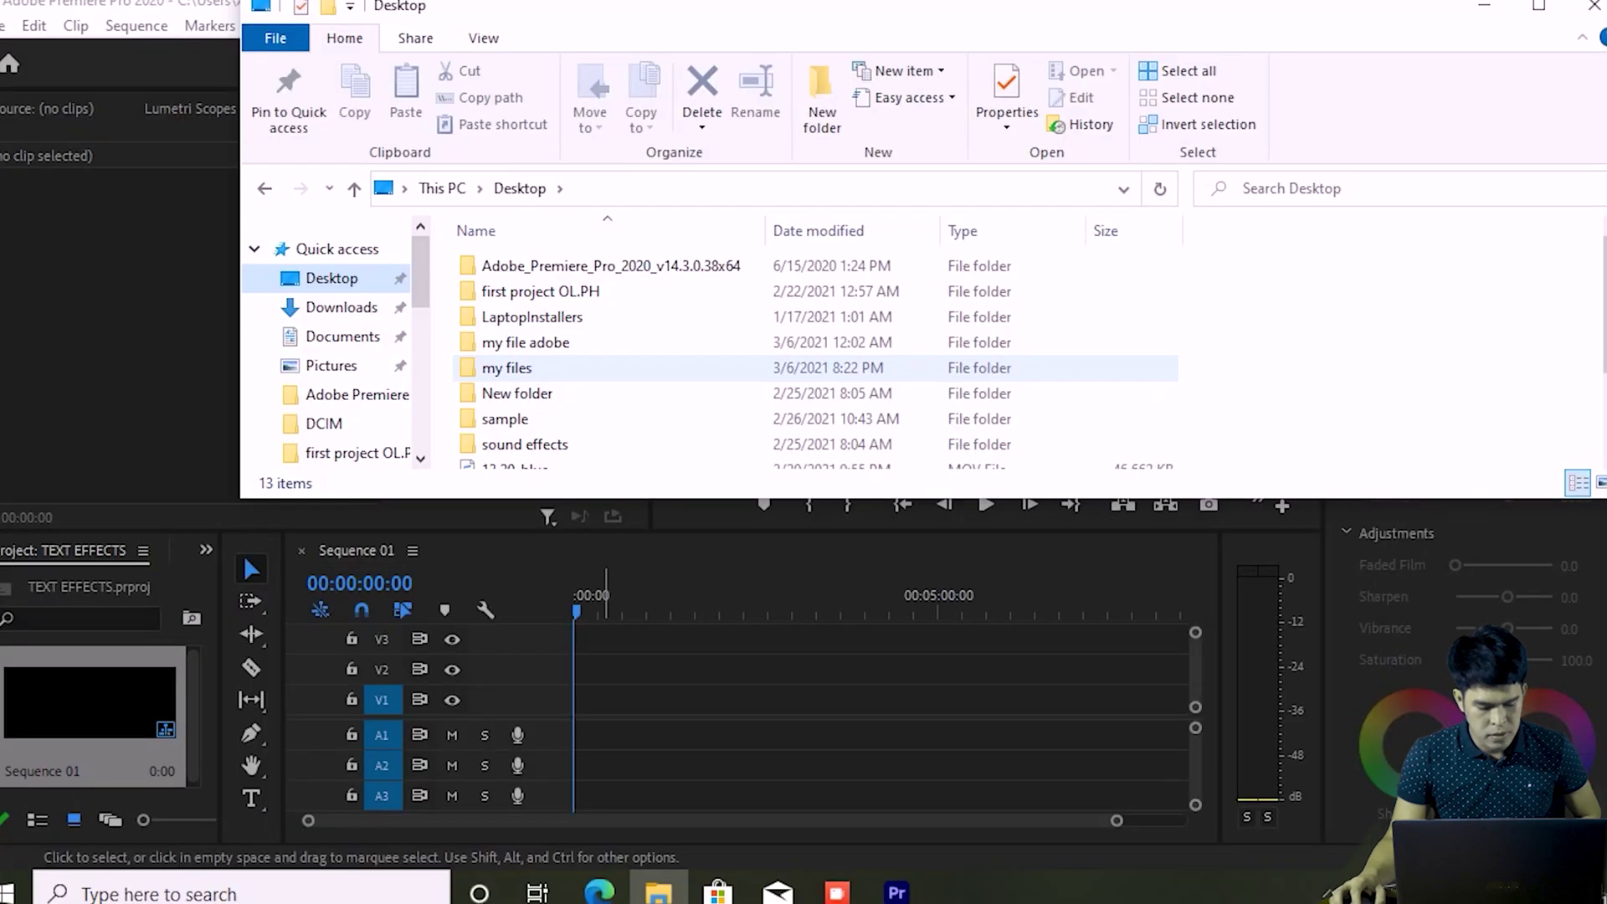
Import all seven video clips from the Desktop folder "my files" into the project
{"action": "double_click", "coordinate": [530, 369]}
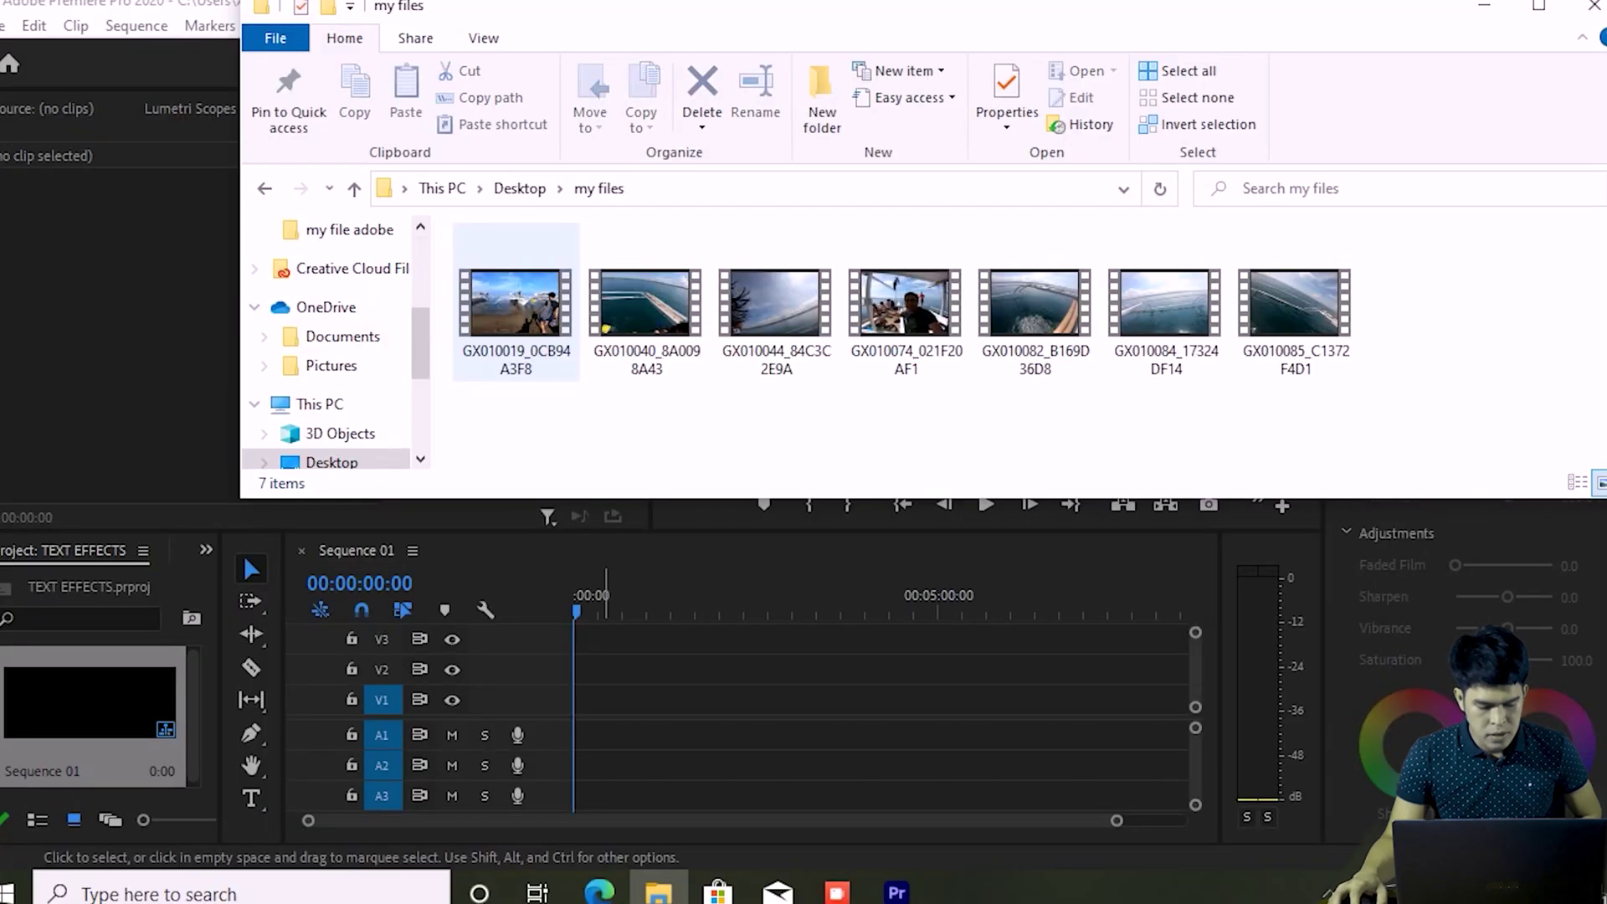
{"action": "left_click_drag", "start_coordinate": [1451, 291], "coordinate": [1247, 336]}
{"action": "left_click_drag", "start_coordinate": [1350, 336], "coordinate": [456, 377]}
{"action": "left_click_drag", "start_coordinate": [516, 318], "coordinate": [339, 669]}
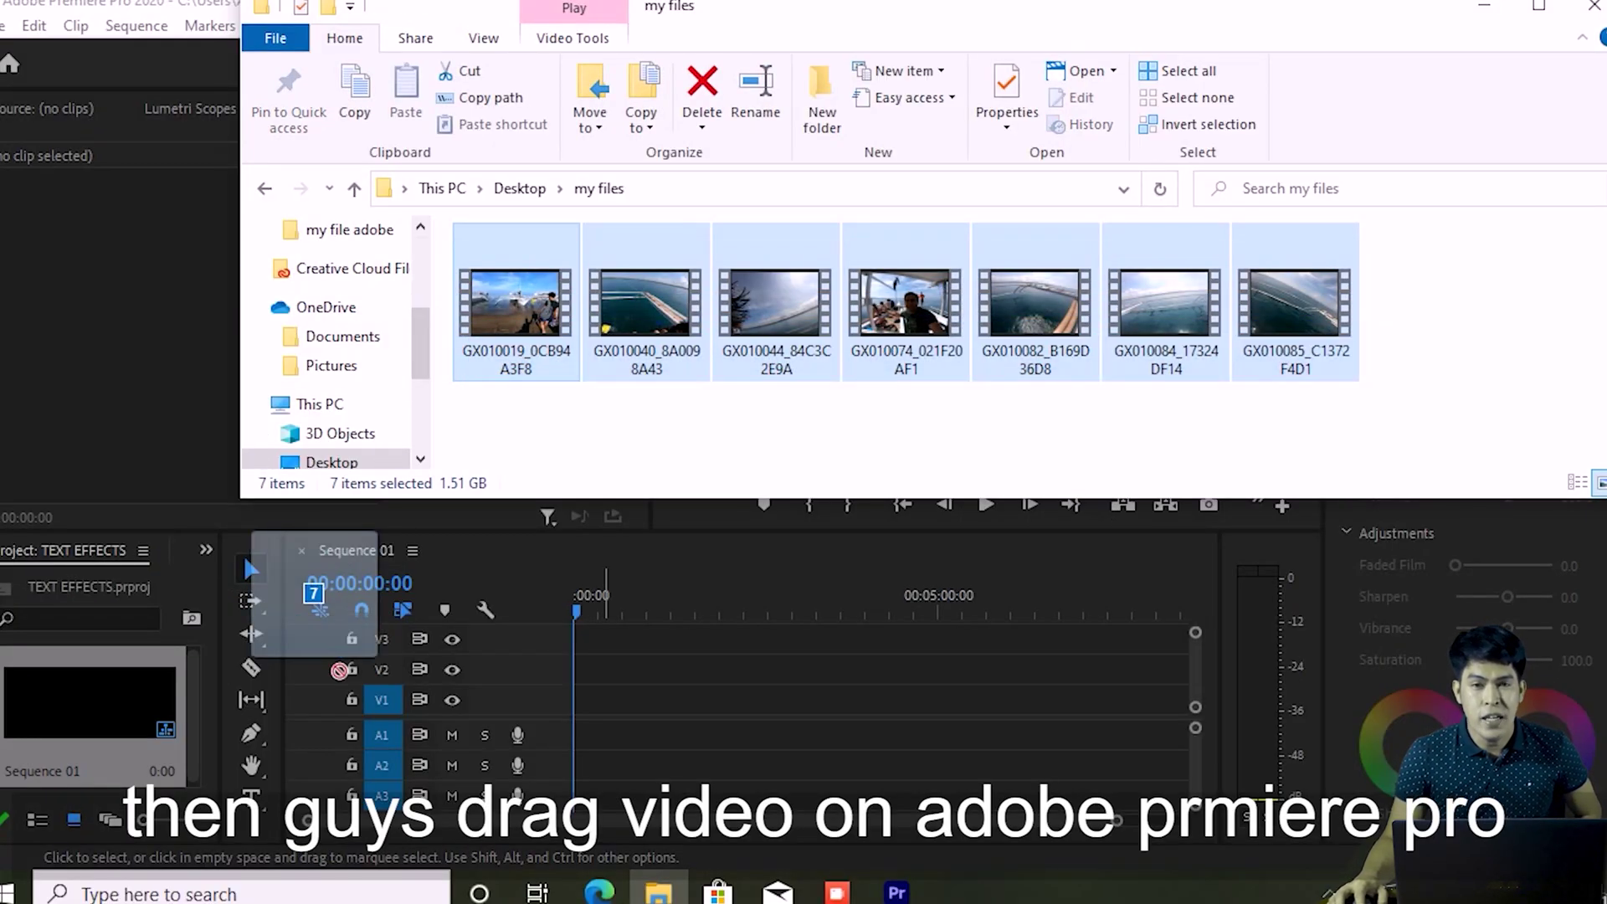
{"action": "left_click_drag", "start_coordinate": [339, 670], "coordinate": [84, 766]}
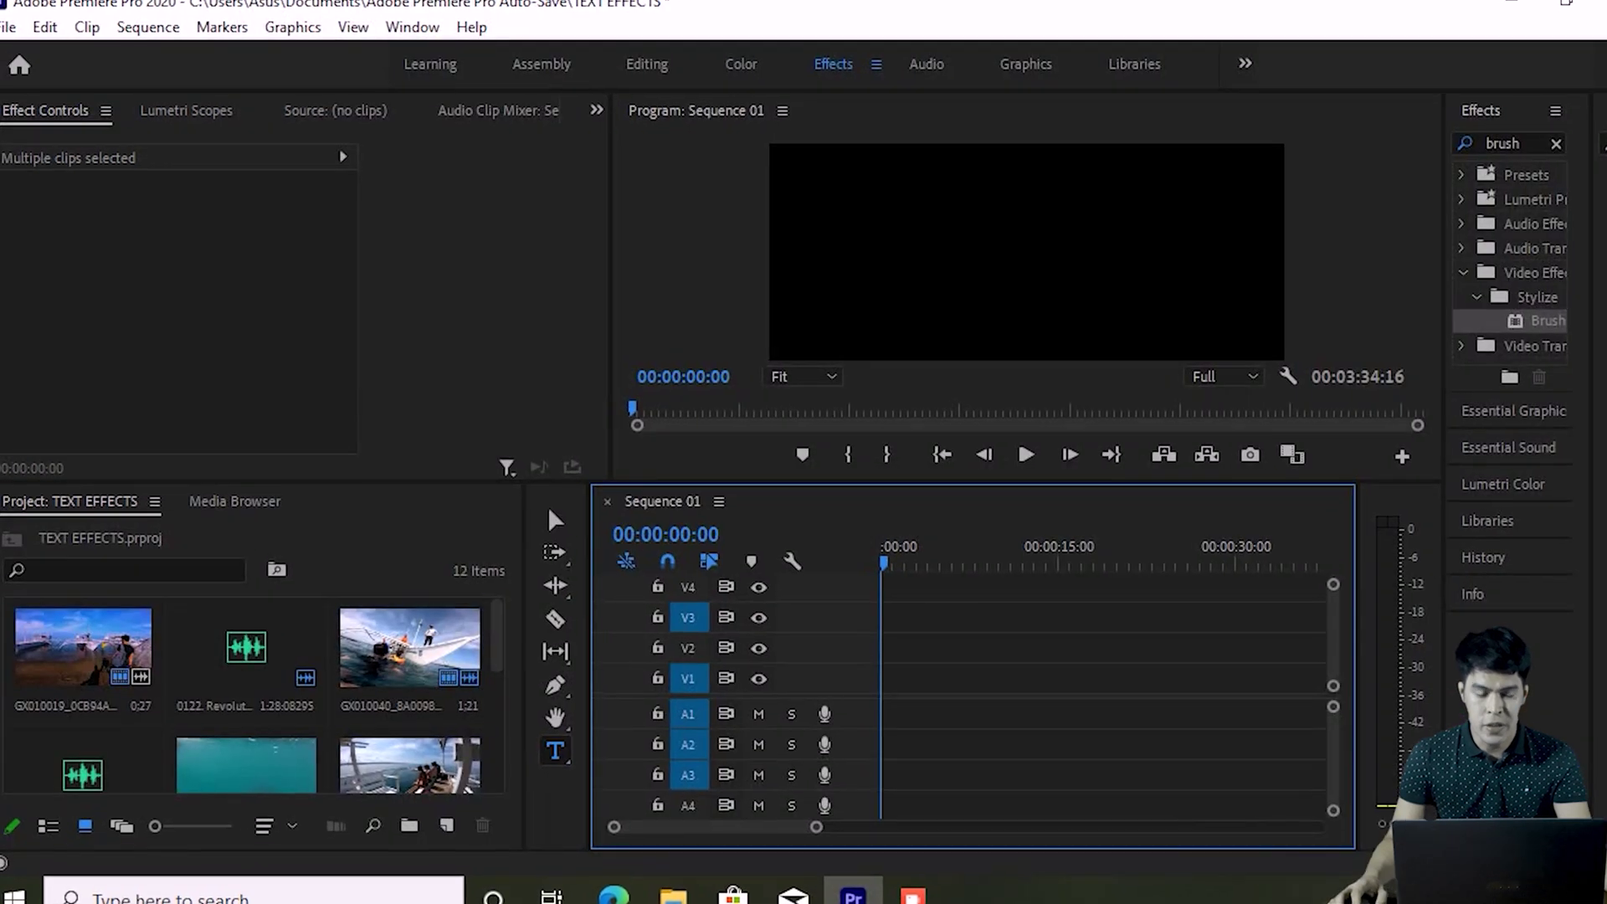
Place the clip GX010074_021F20AF1 at the start of the sequence and scale it to fit the frame
{"action": "left_click", "coordinate": [410, 763]}
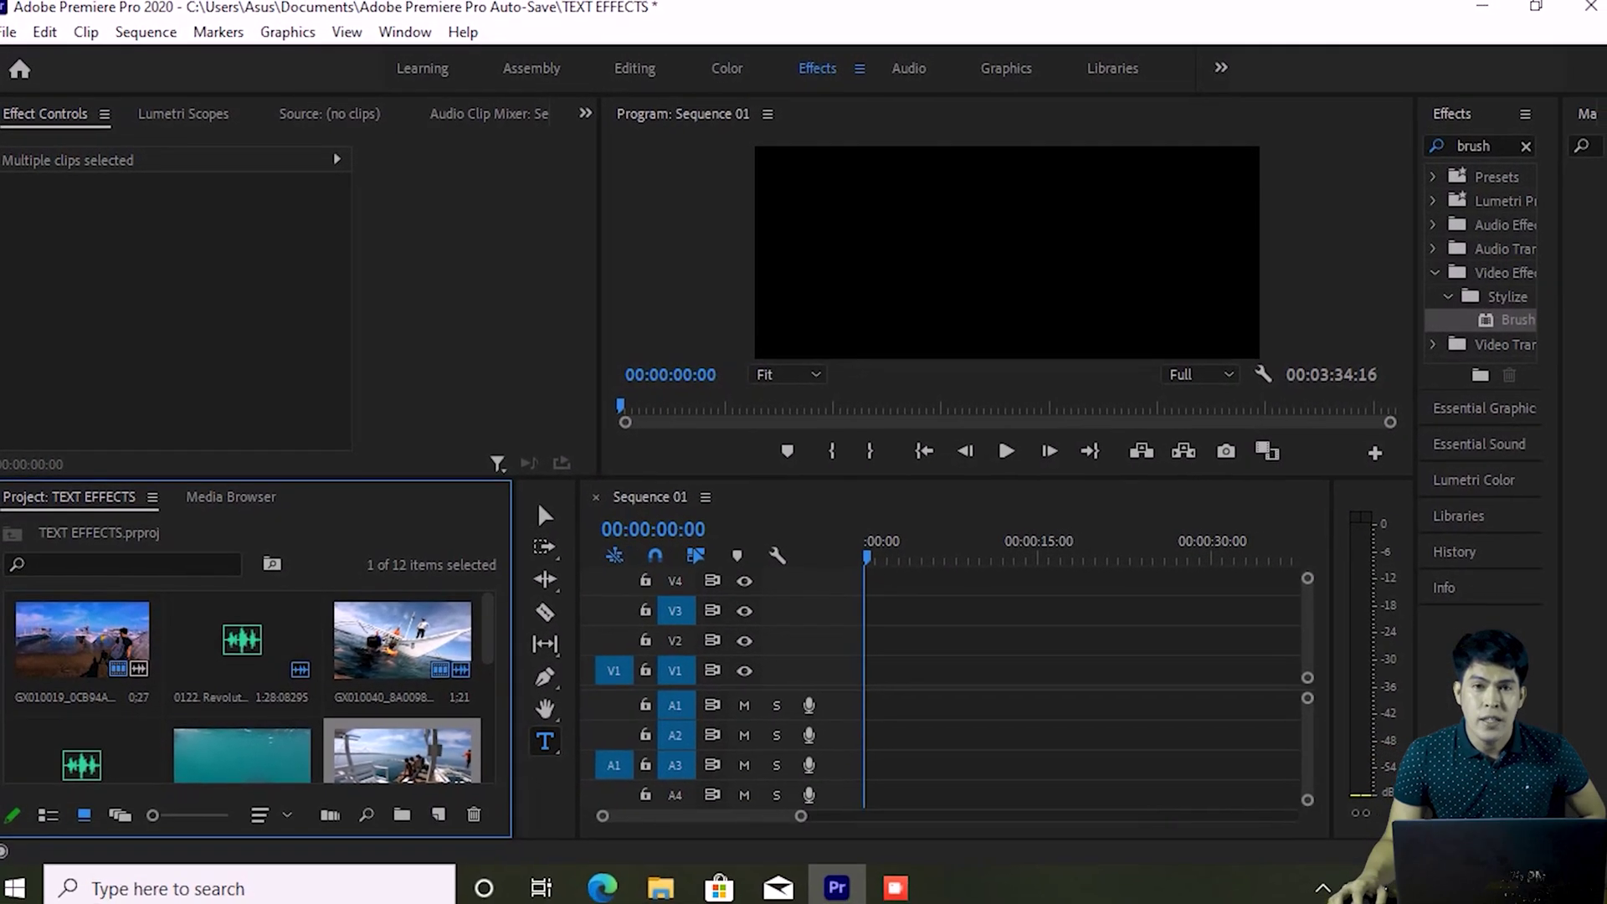
{"action": "left_click_drag", "start_coordinate": [402, 753], "coordinate": [880, 666]}
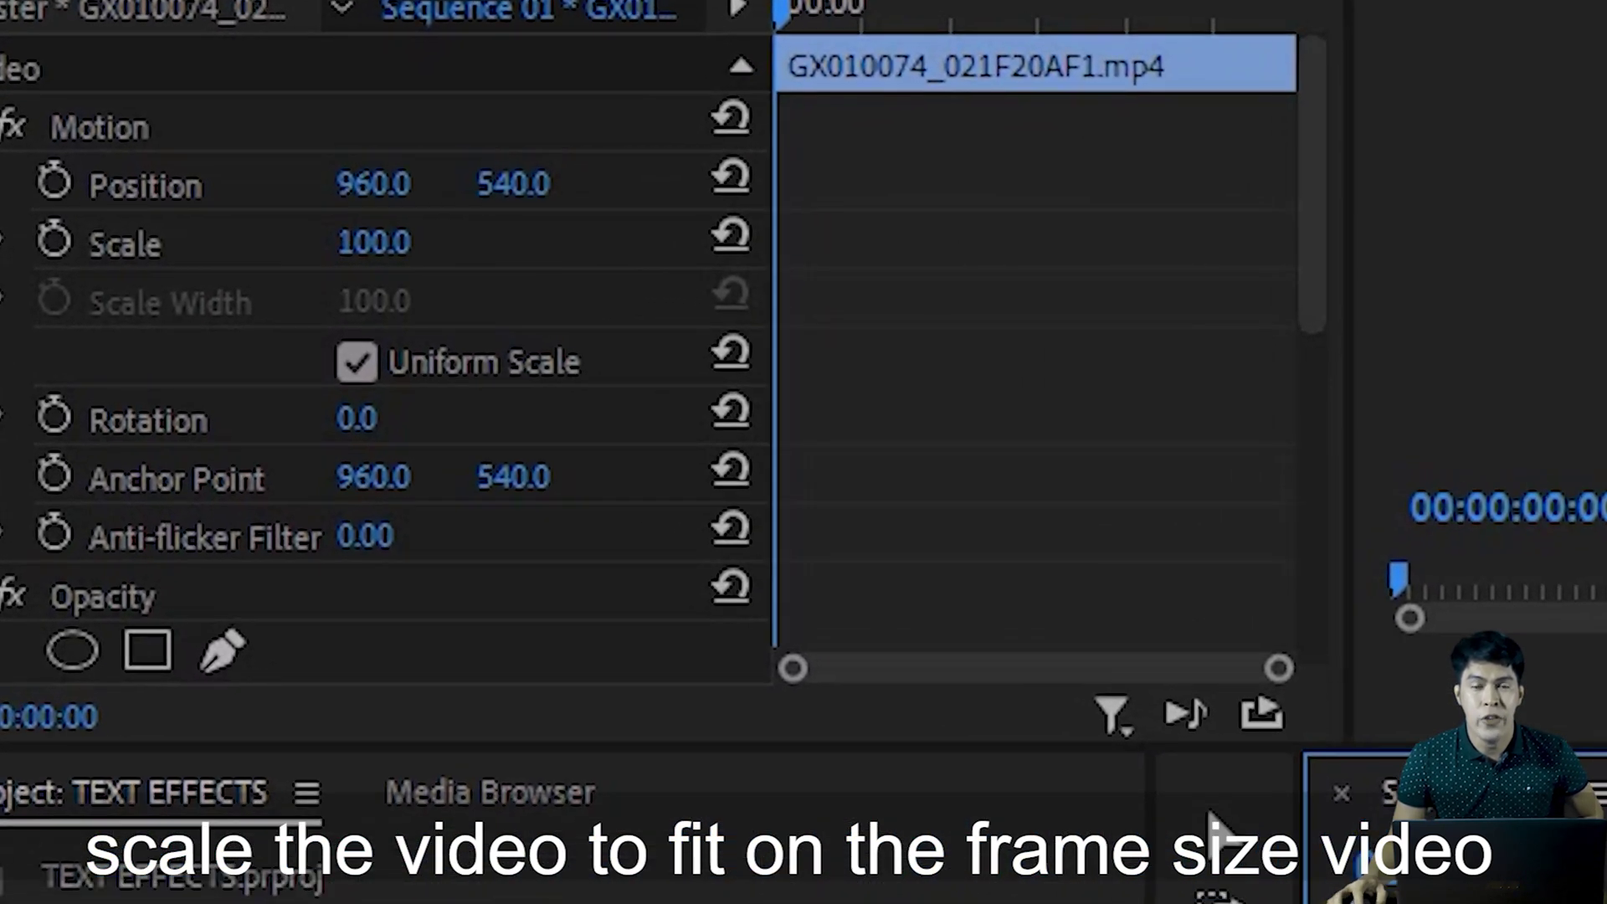
{"action": "left_click_drag", "start_coordinate": [373, 242], "coordinate": [469, 242]}
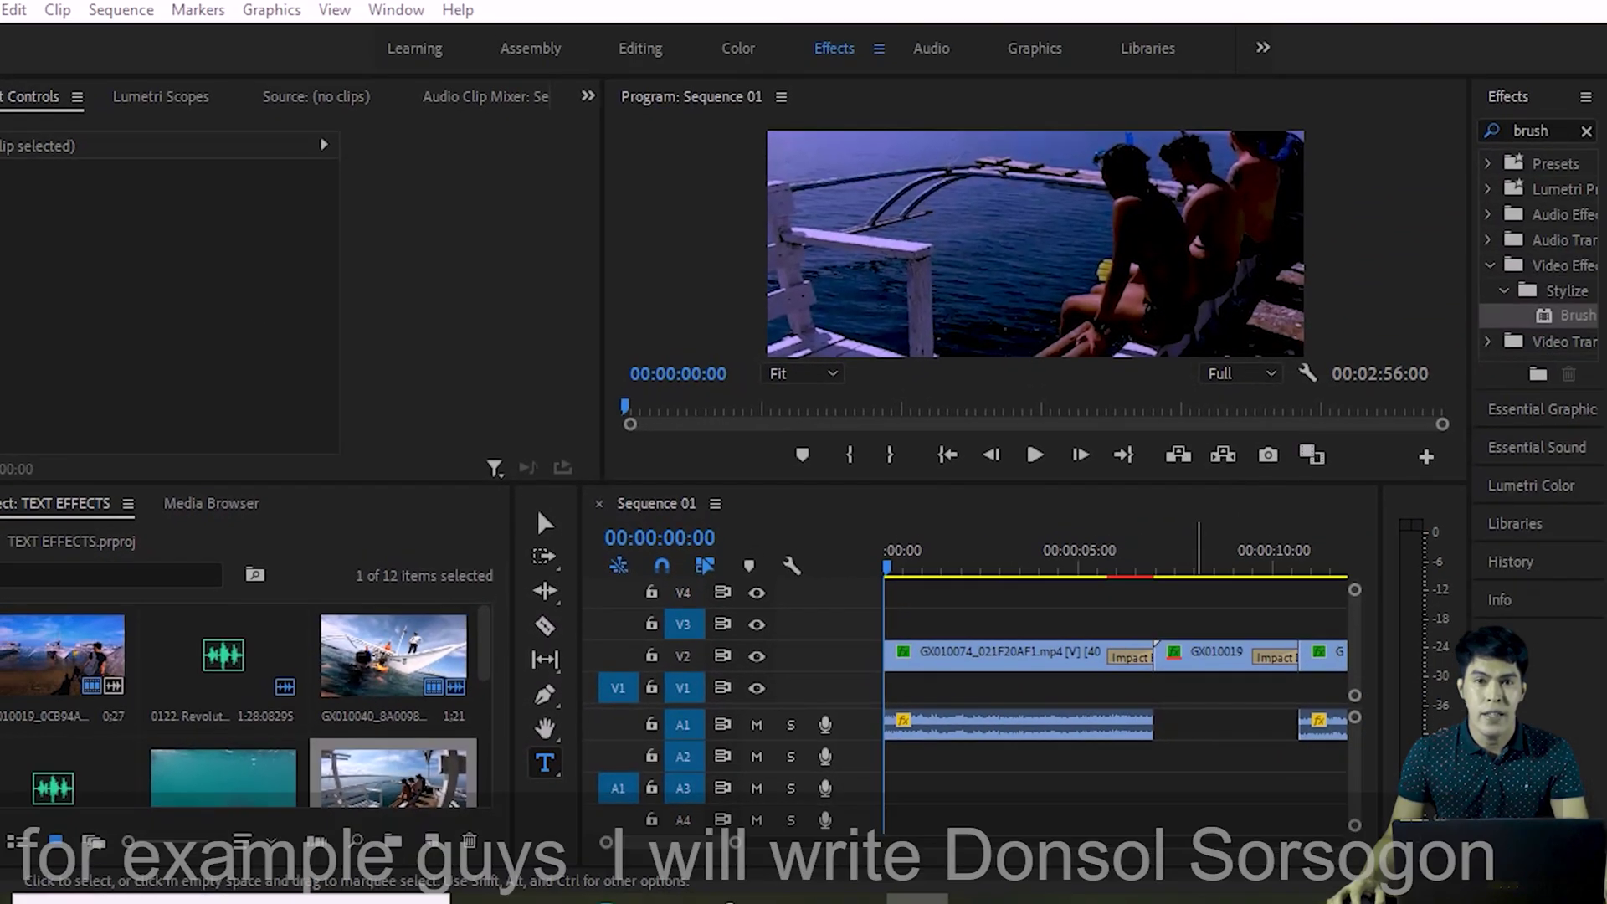
Add a two-line title reading "Donsol" and "Sorsogon" over the video at the start of the sequence
{"action": "left_click", "coordinate": [920, 212]}
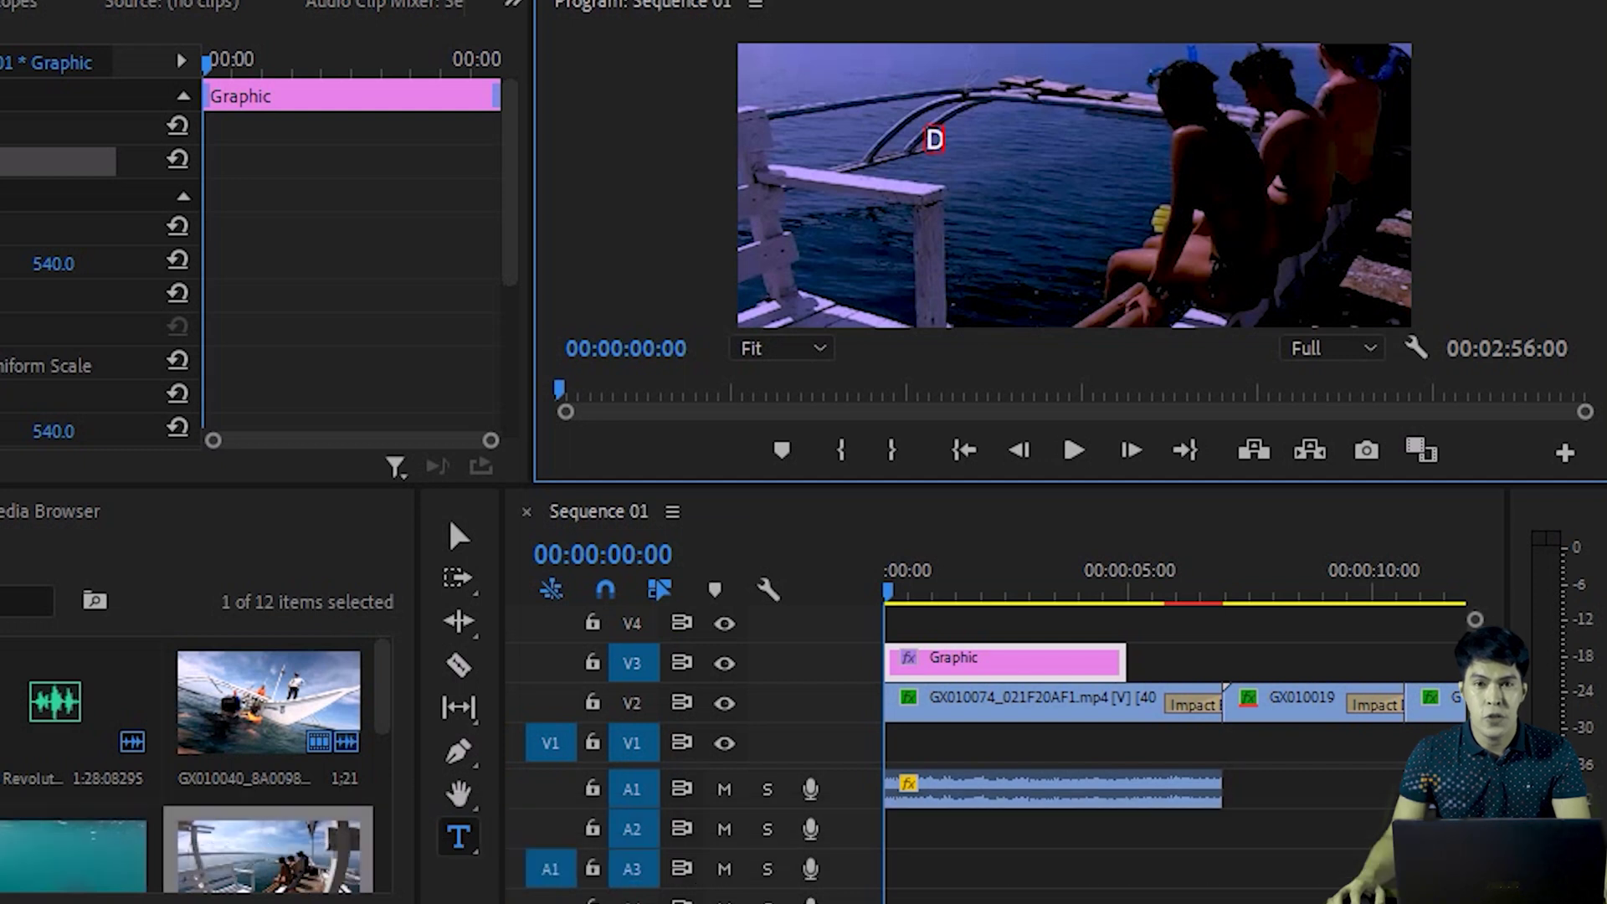
{"action": "type", "text": "onsol"}
{"action": "key", "text": "Return"}
{"action": "type", "text": "Sorsogon"}
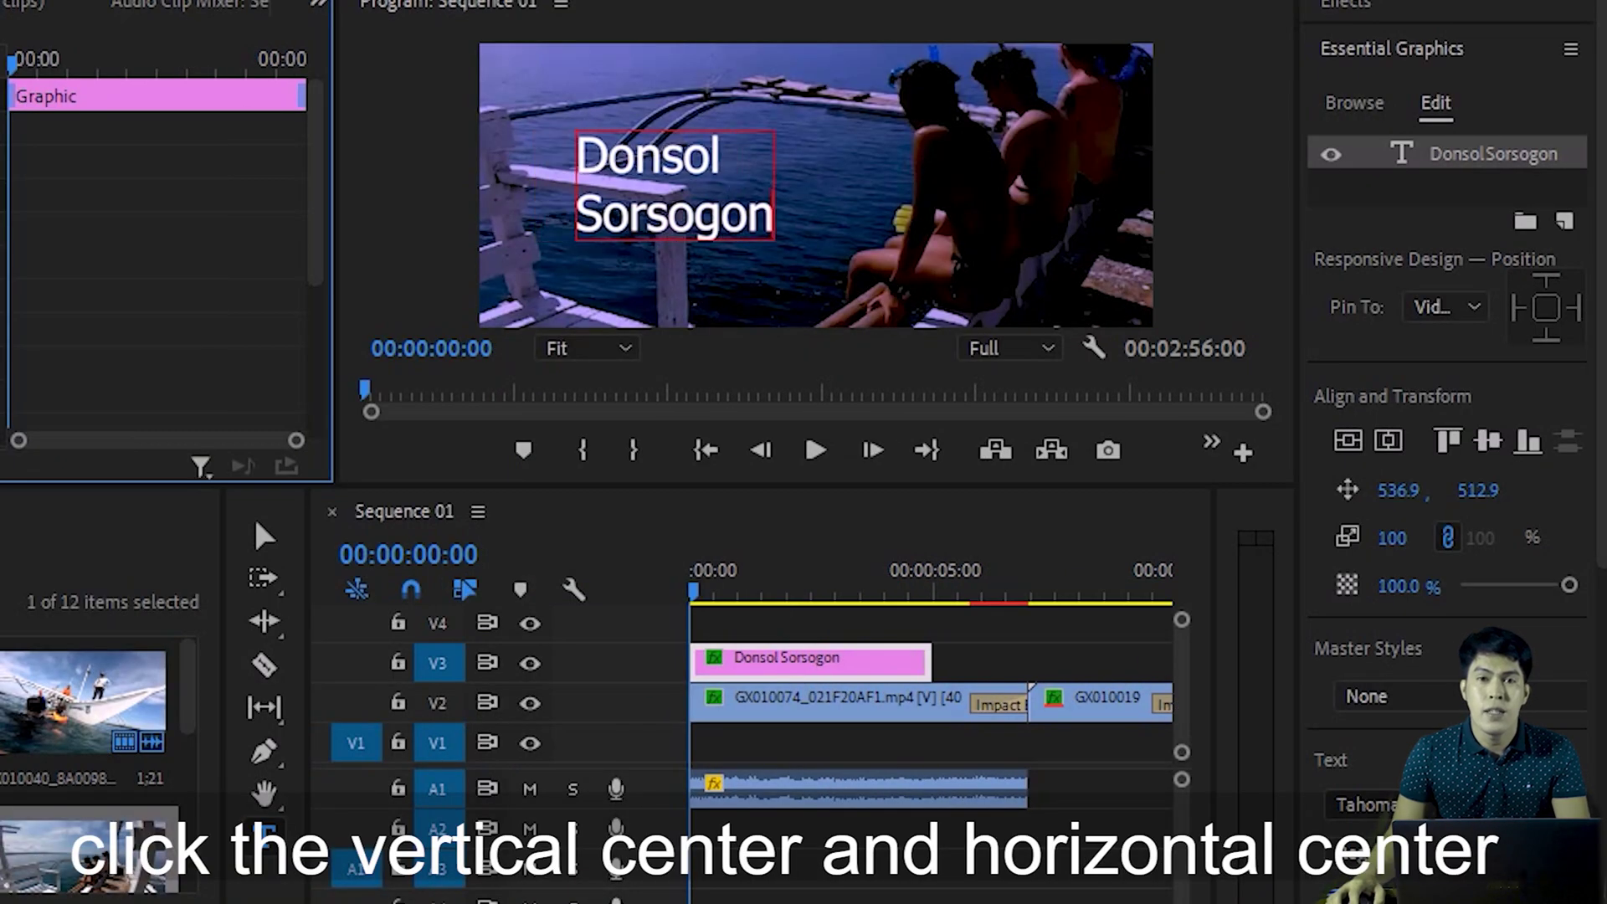
Centre the Donsol Sorsogon title in the frame and change its font to a brush-script typeface
{"action": "left_click", "coordinate": [1348, 440]}
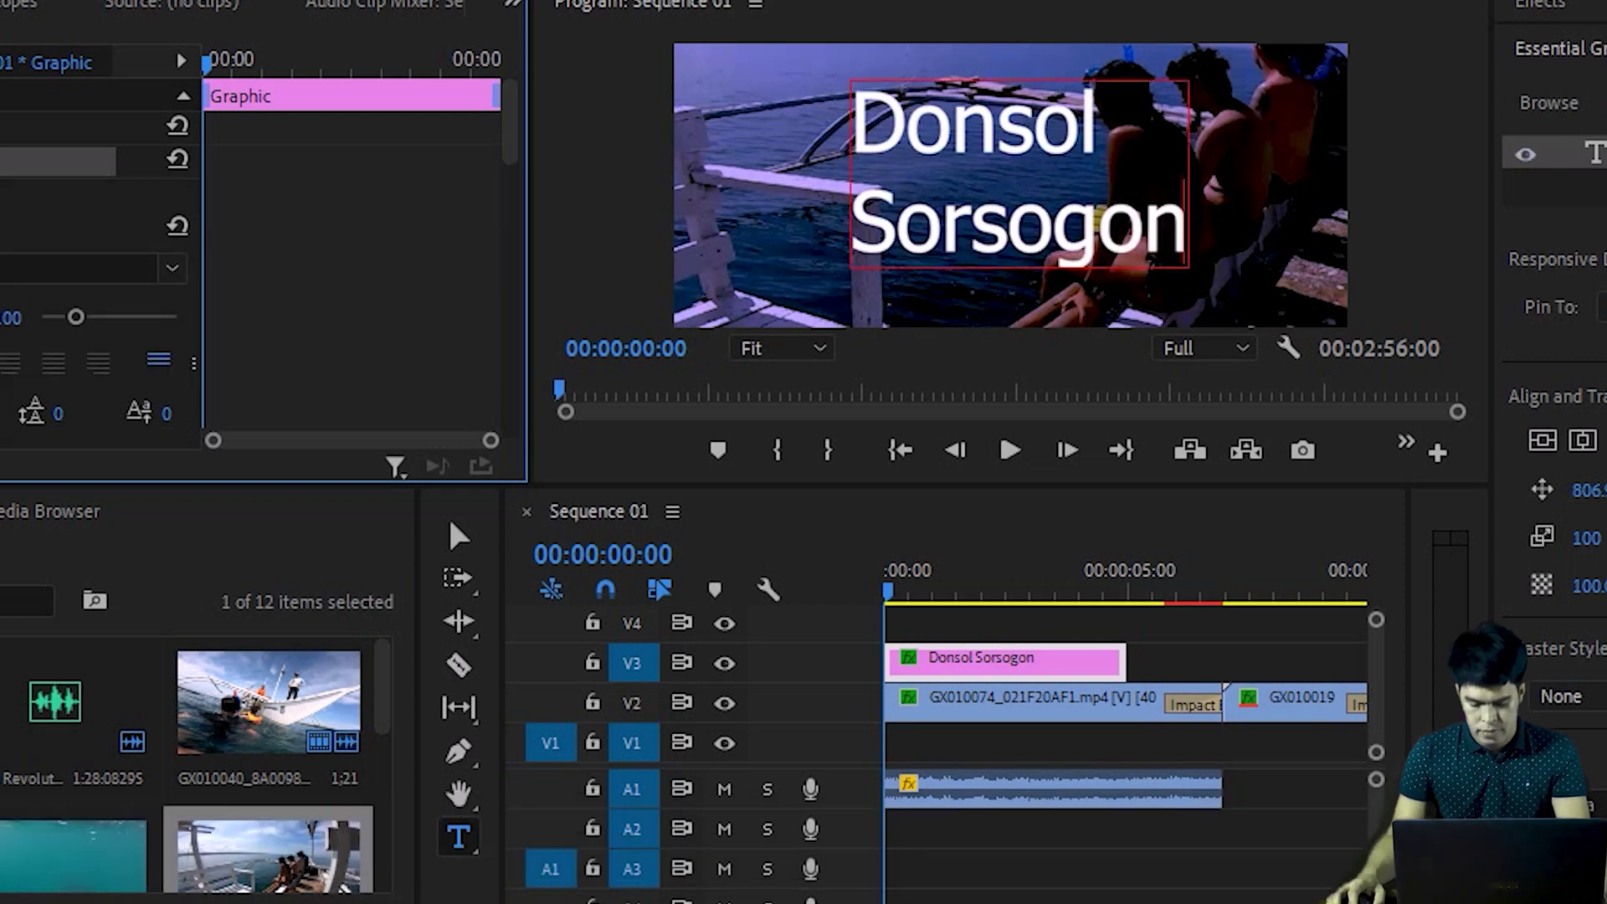
{"action": "left_click", "coordinate": [172, 268]}
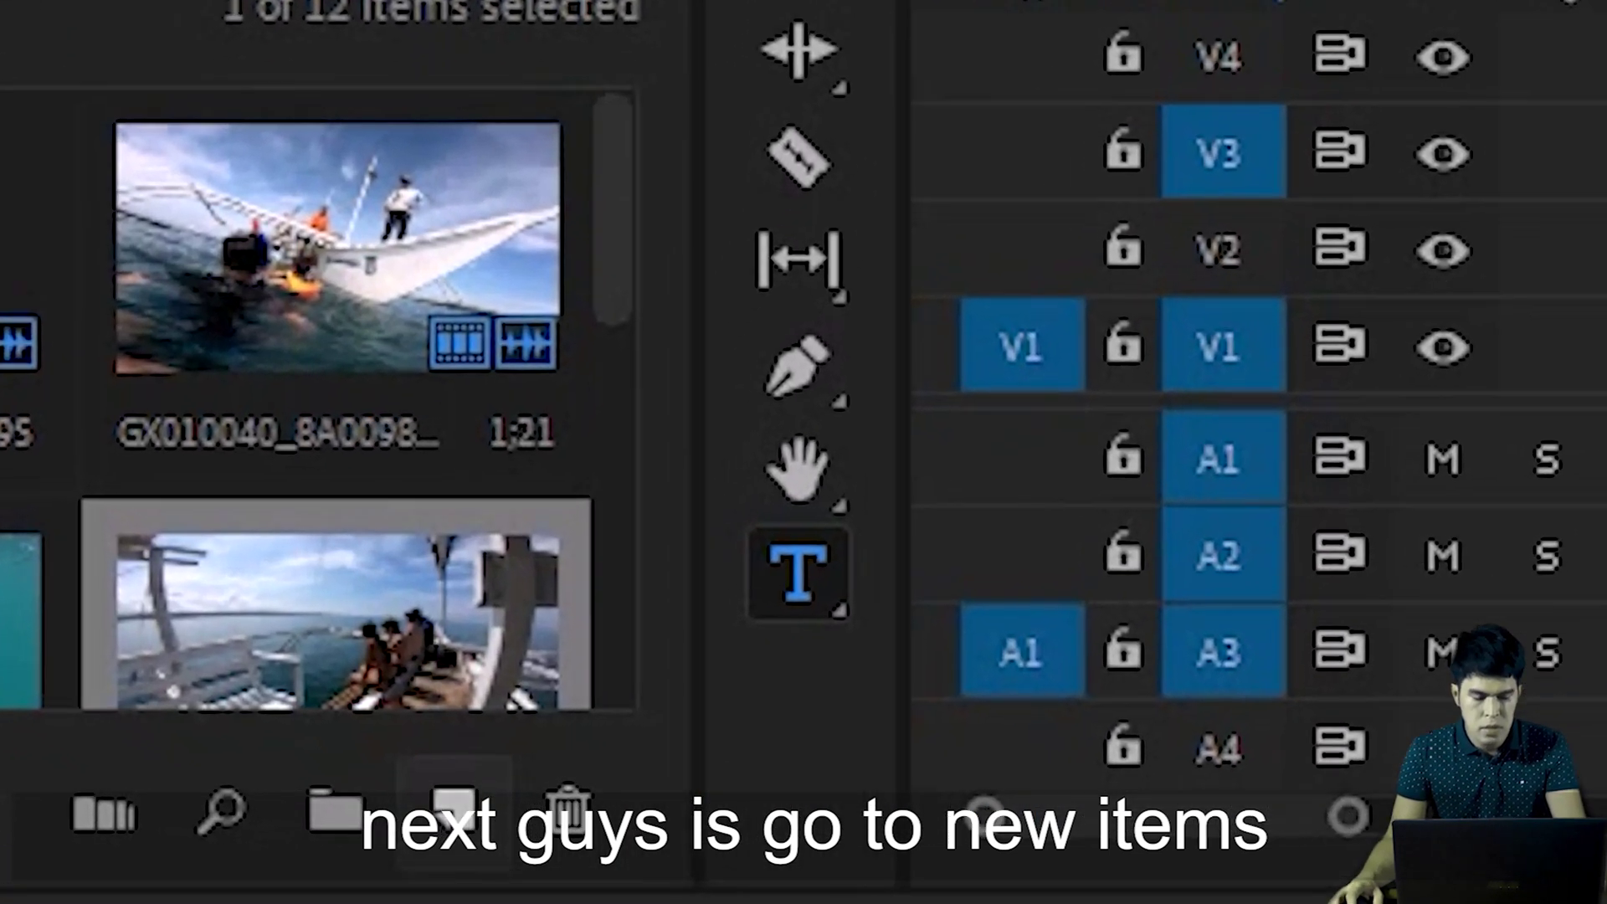
Create a transparent video item at 1920 x 1080, 25.00 fps, with HD Anamorphic 1080 (1.333) pixel aspect ratio
{"action": "left_click", "coordinate": [454, 809]}
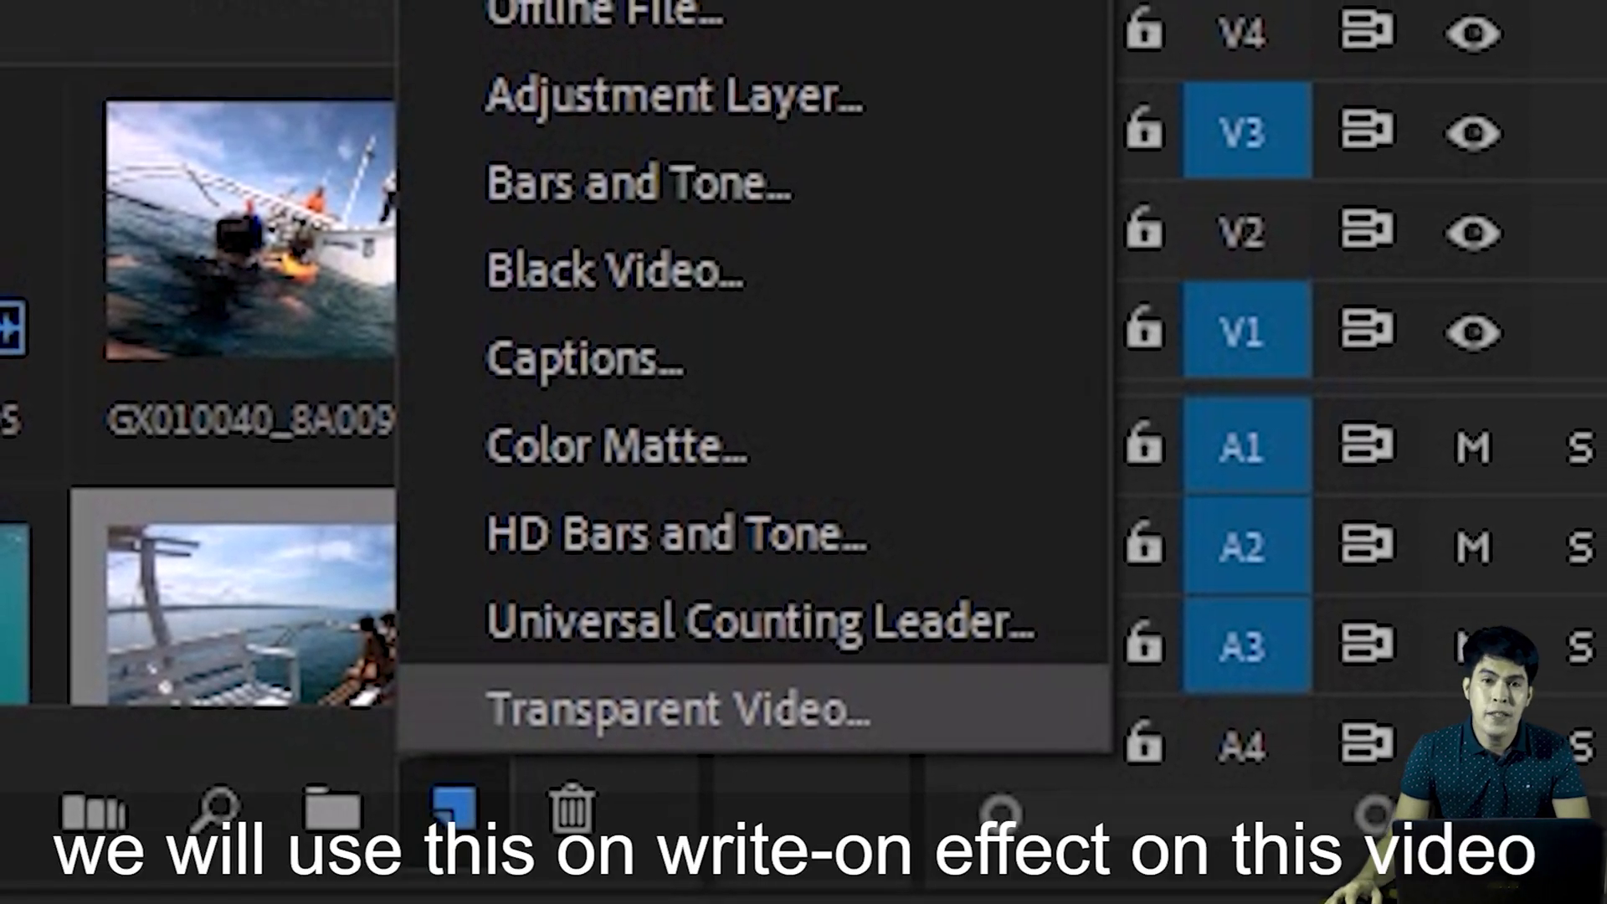
{"action": "left_click", "coordinate": [678, 709]}
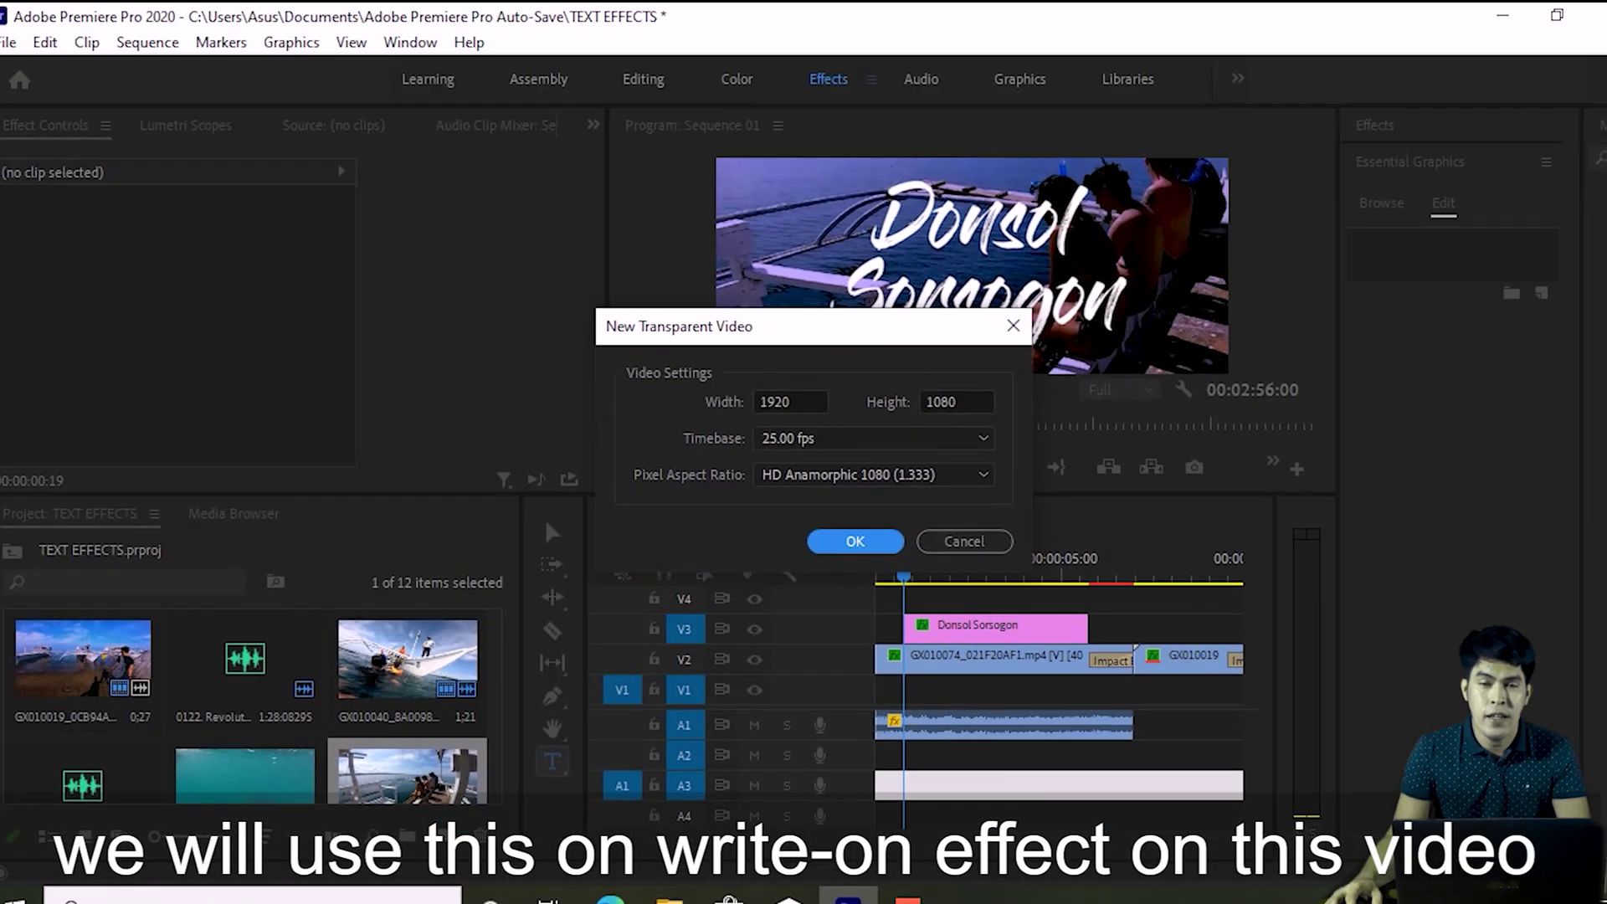
{"action": "key", "text": "Return"}
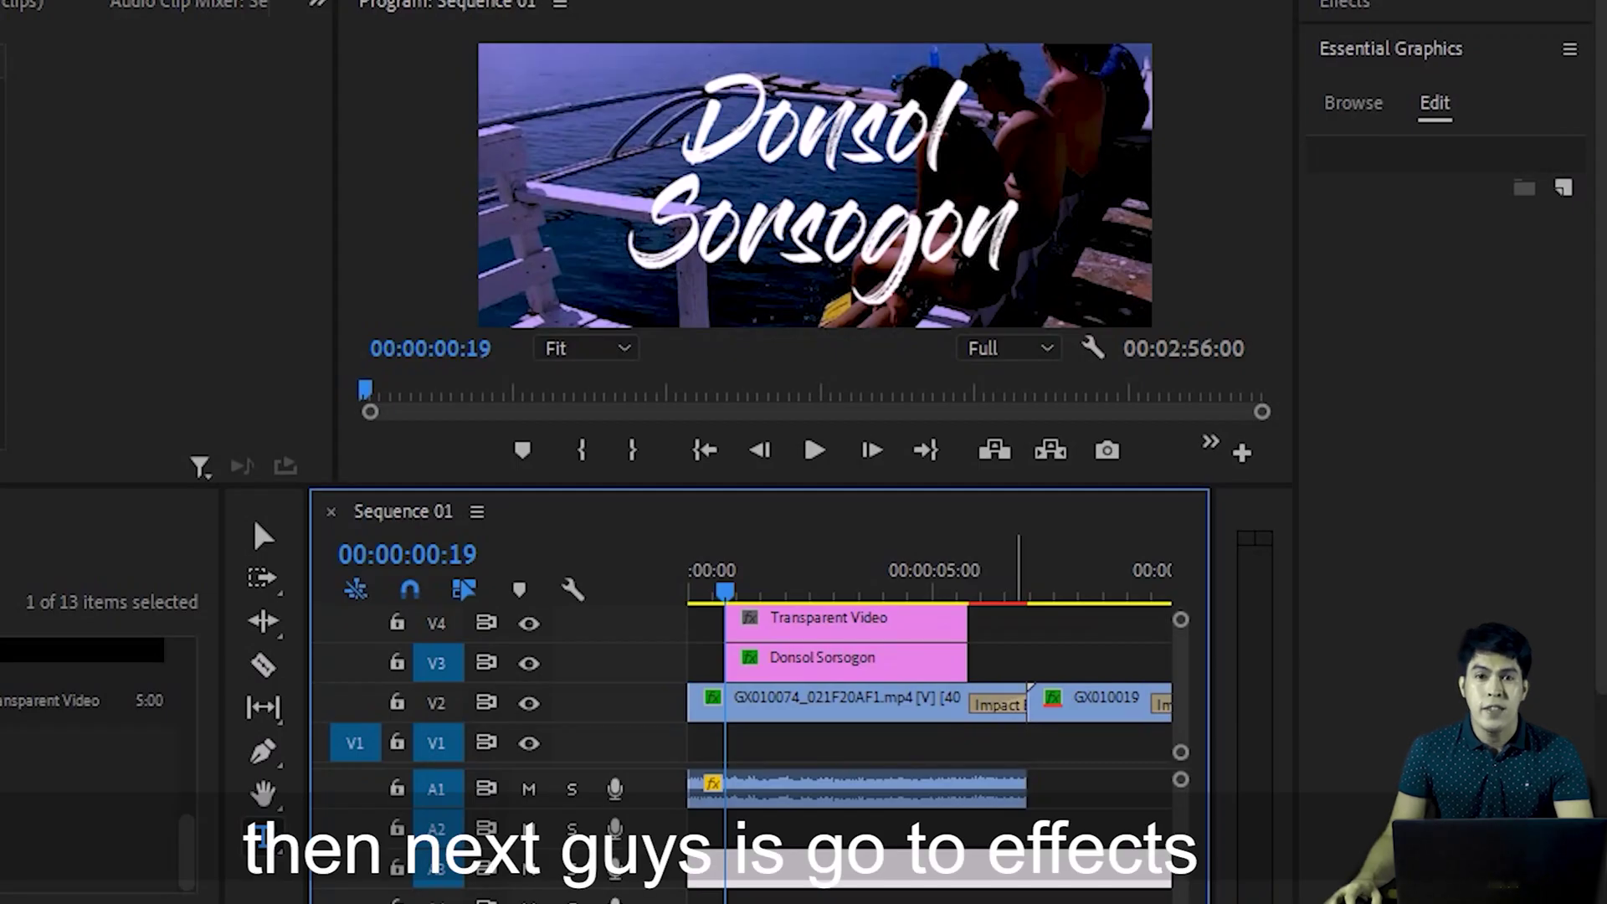
Search the effects for "write" and apply the Write-on effect to the Transparent Video clip above the title
{"action": "left_click", "coordinate": [1344, 4]}
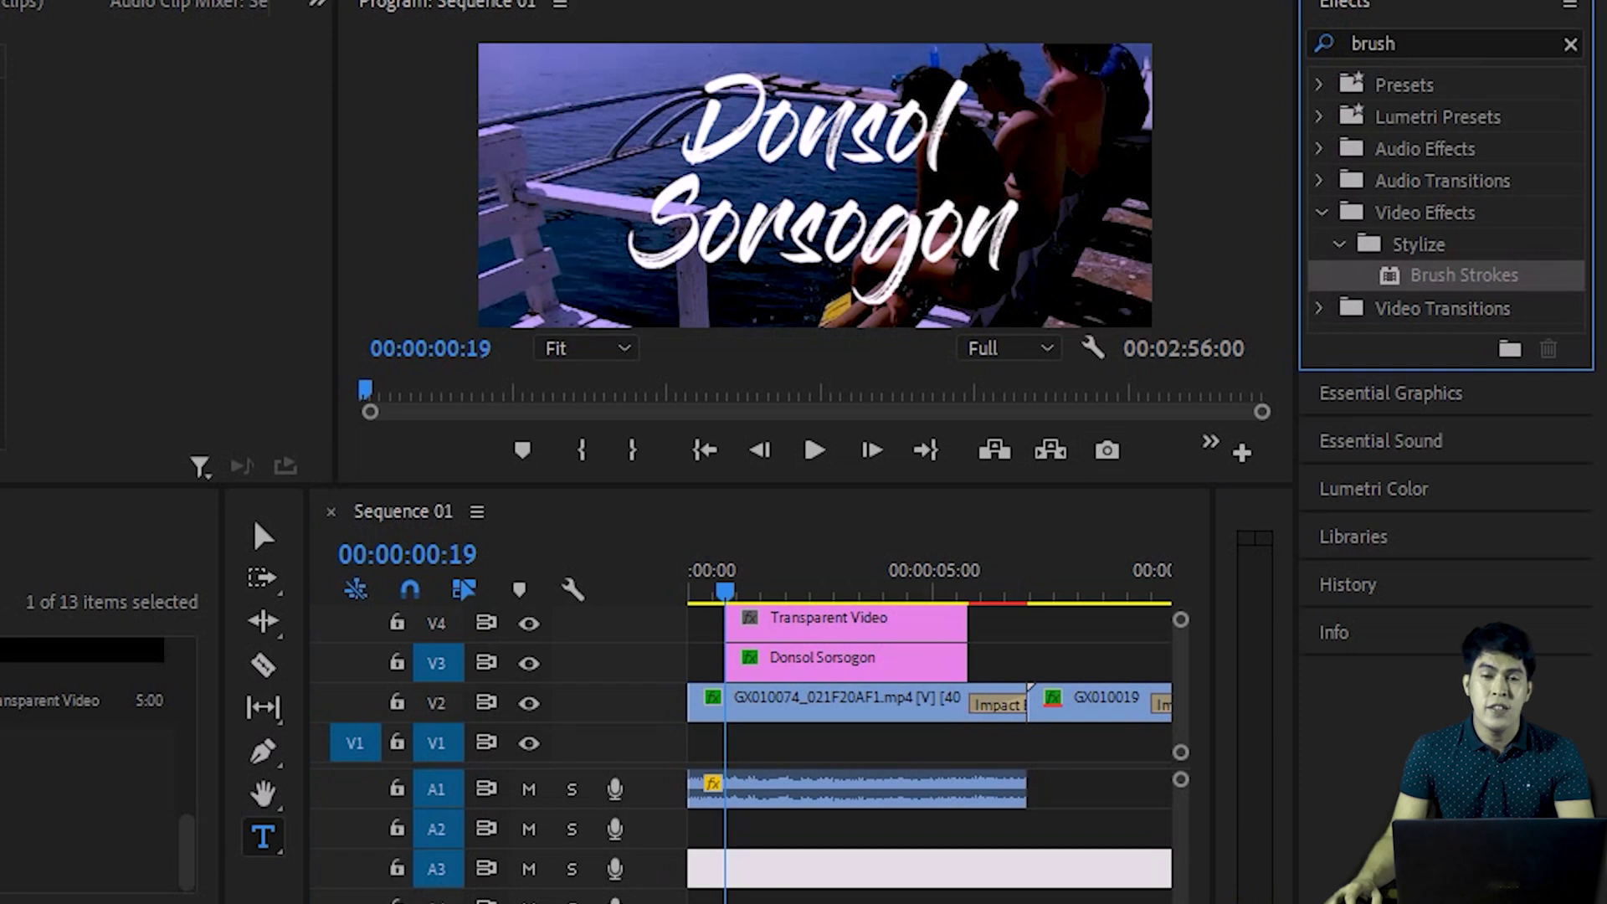
{"action": "left_click", "coordinate": [1372, 43]}
{"action": "type", "text": "w"}
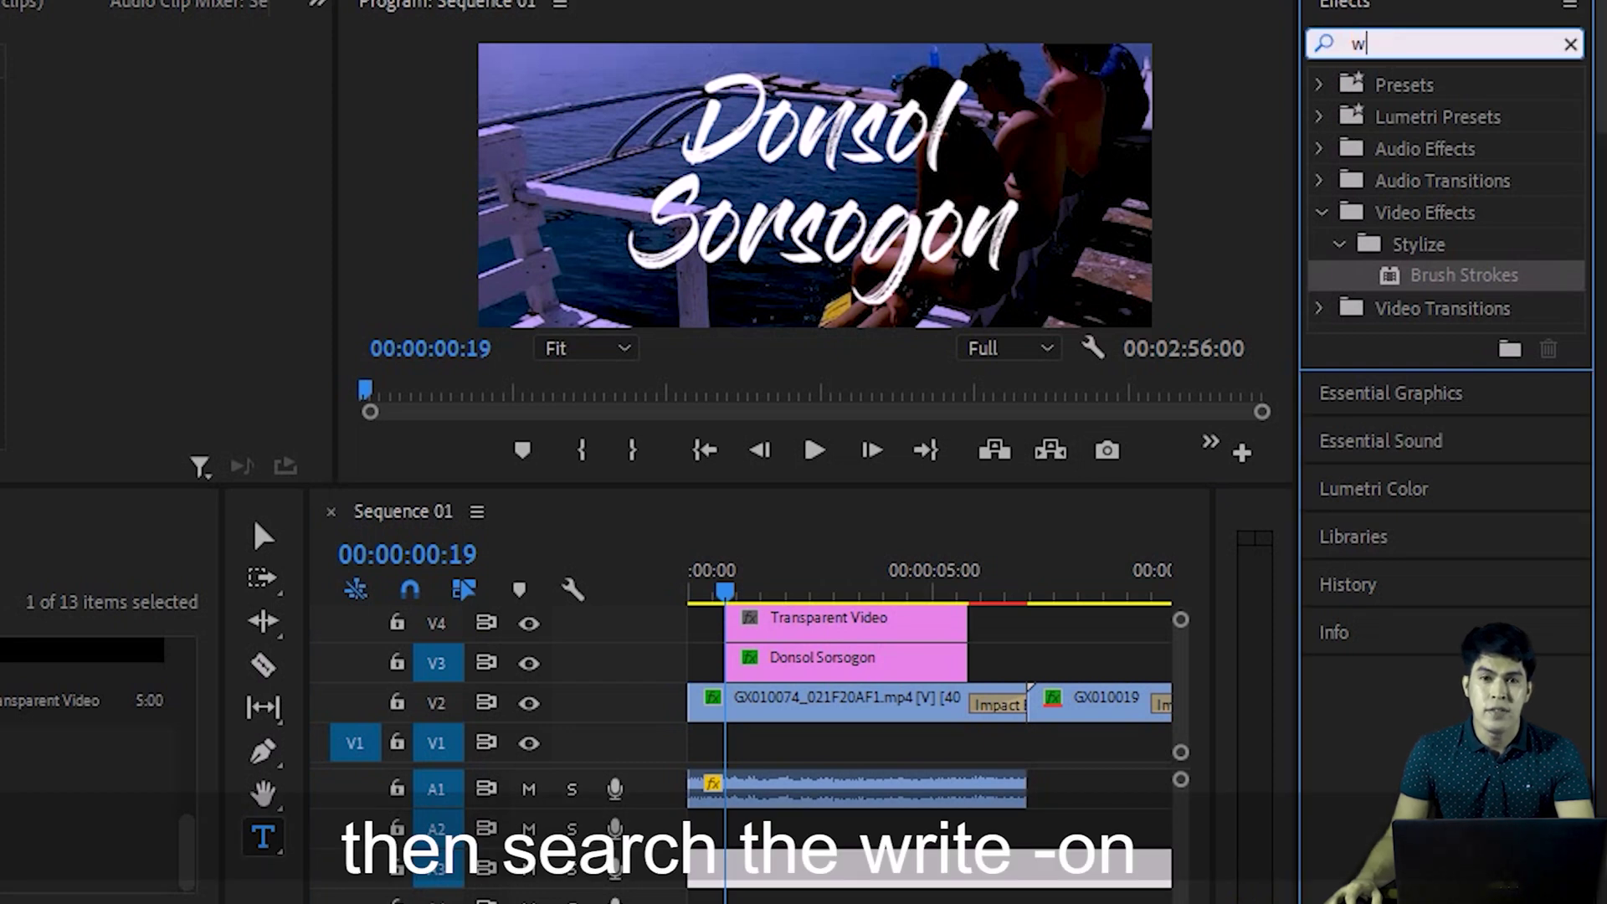
{"action": "type", "text": "rite"}
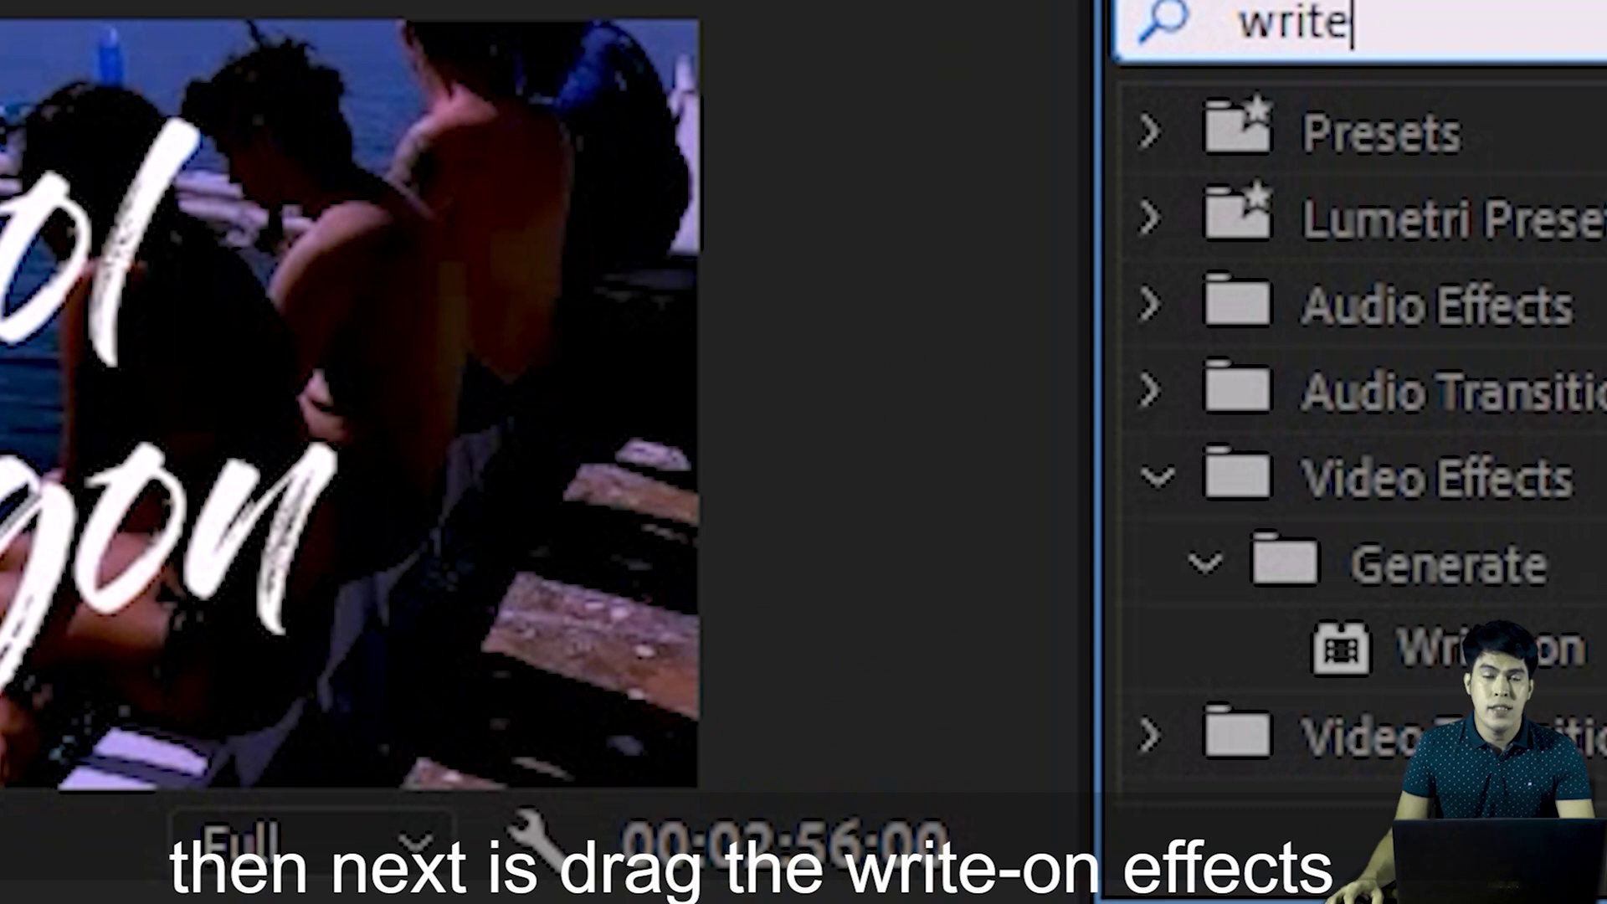
{"action": "left_click", "coordinate": [1423, 649]}
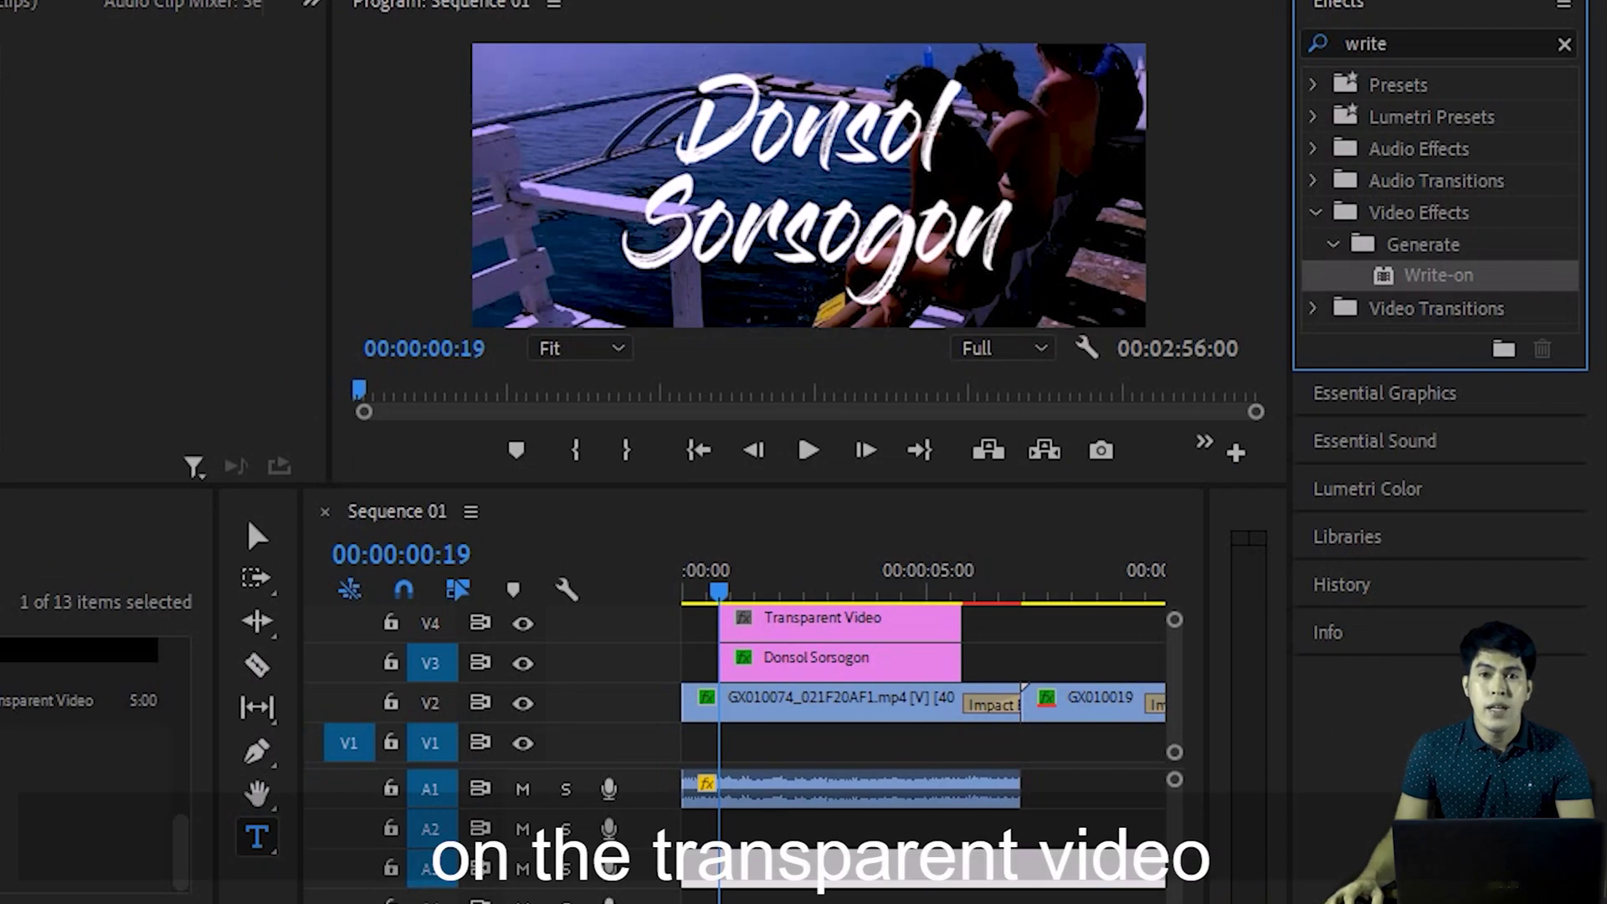
{"action": "left_click_drag", "start_coordinate": [1438, 276], "coordinate": [786, 621]}
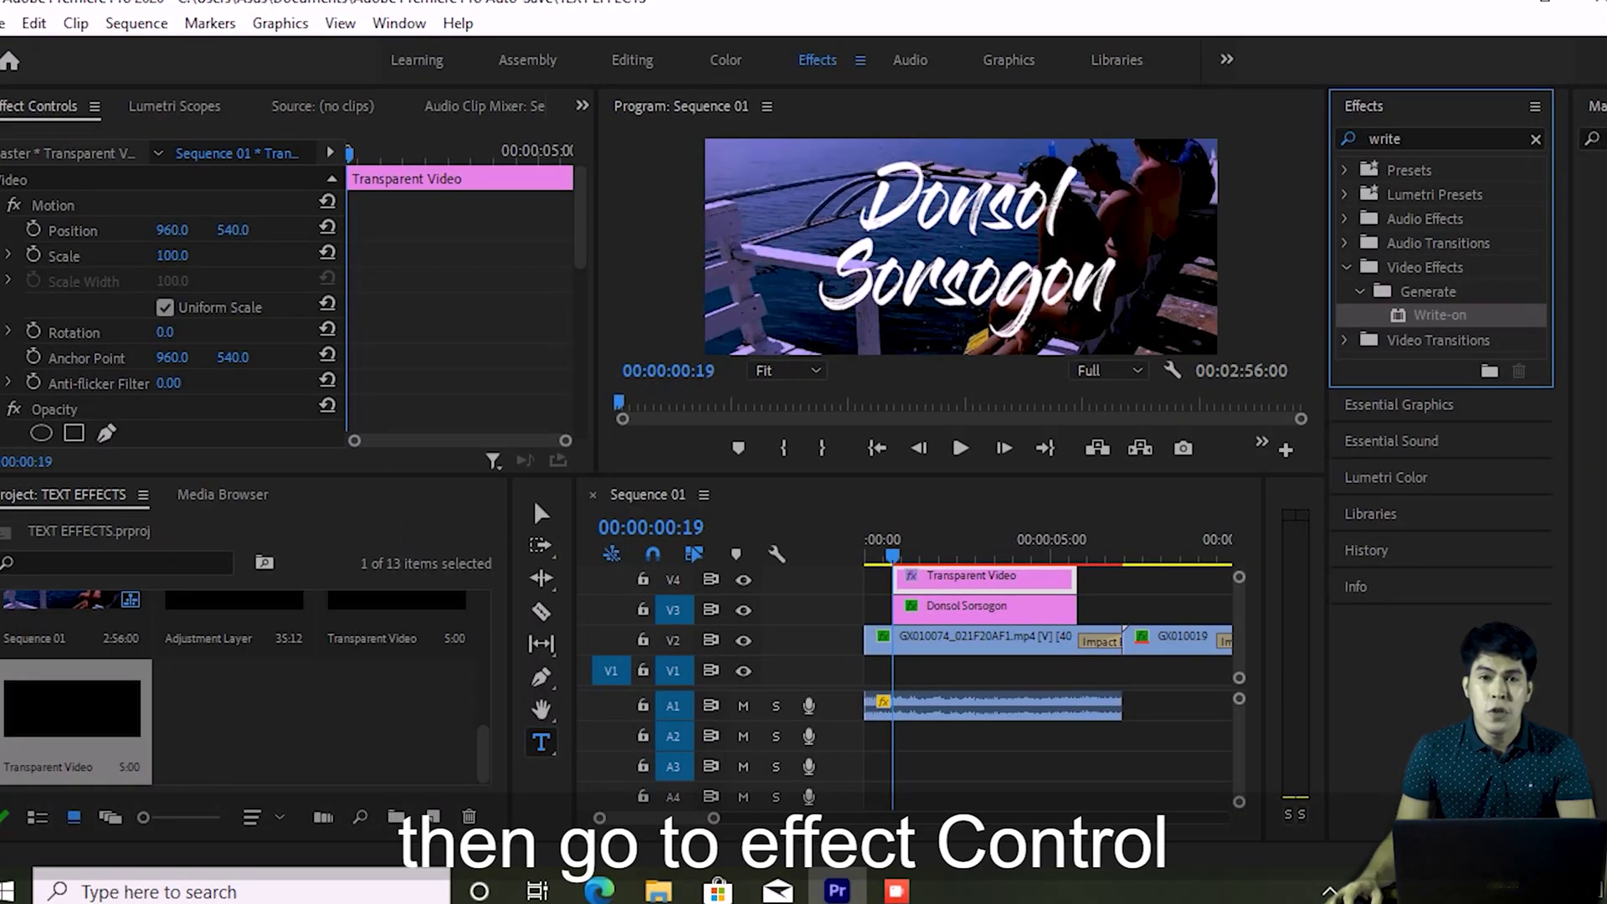
Set the Write-on effect's brush size to 25 on the Transparent Video clip
{"action": "left_click_drag", "start_coordinate": [579, 218], "coordinate": [579, 262]}
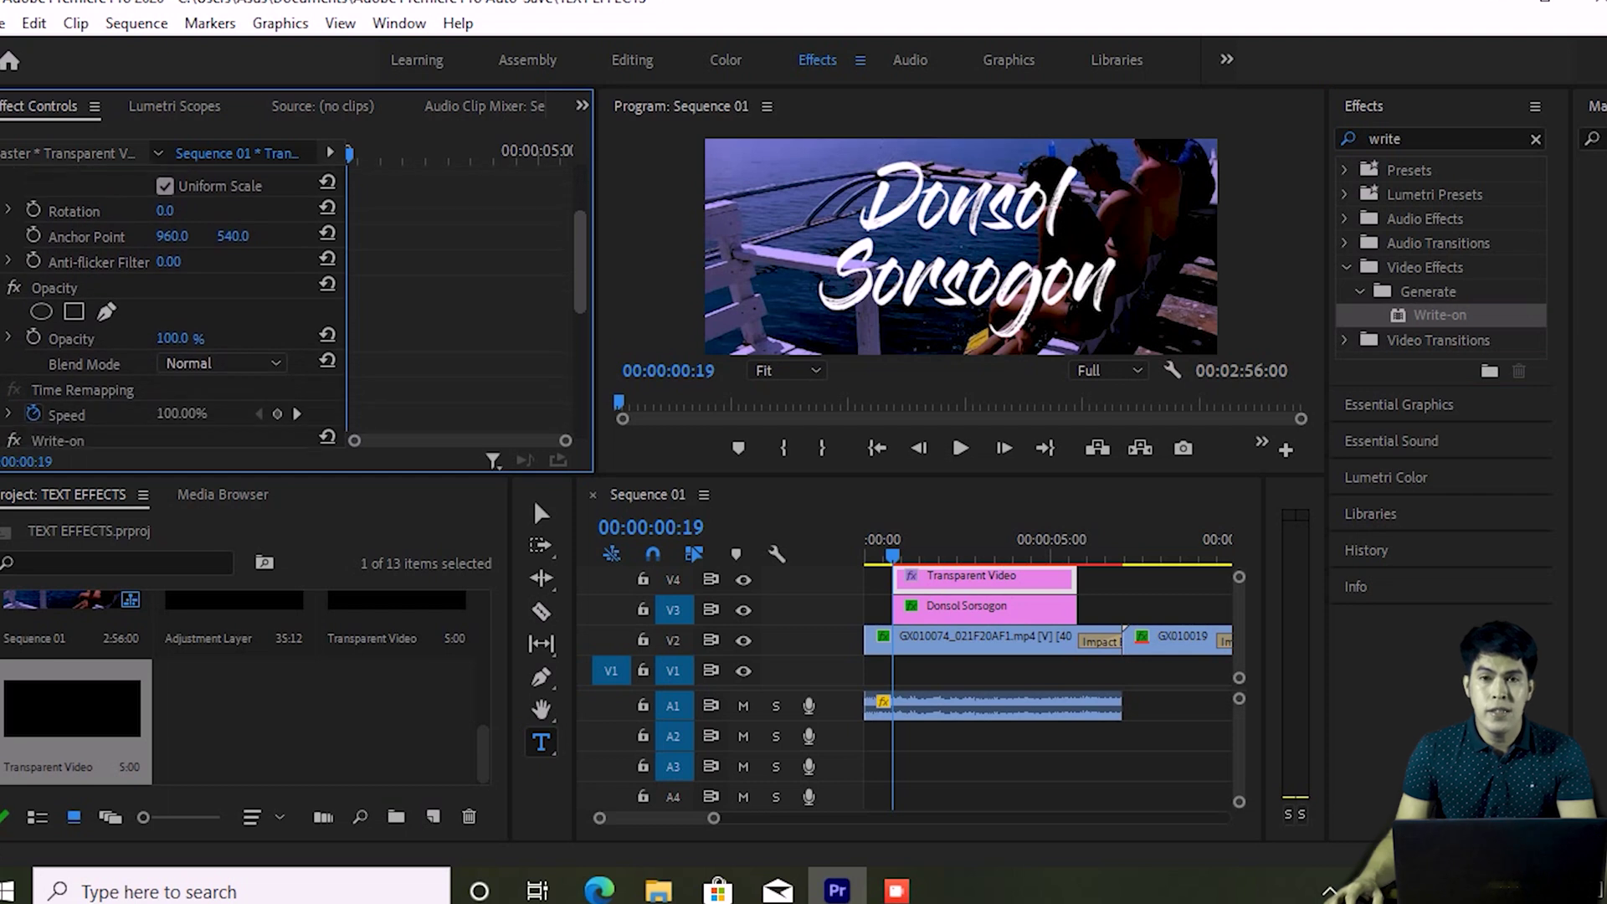
{"action": "scroll", "coordinate": [167, 310], "scroll_direction": "down", "scroll_amount": 10}
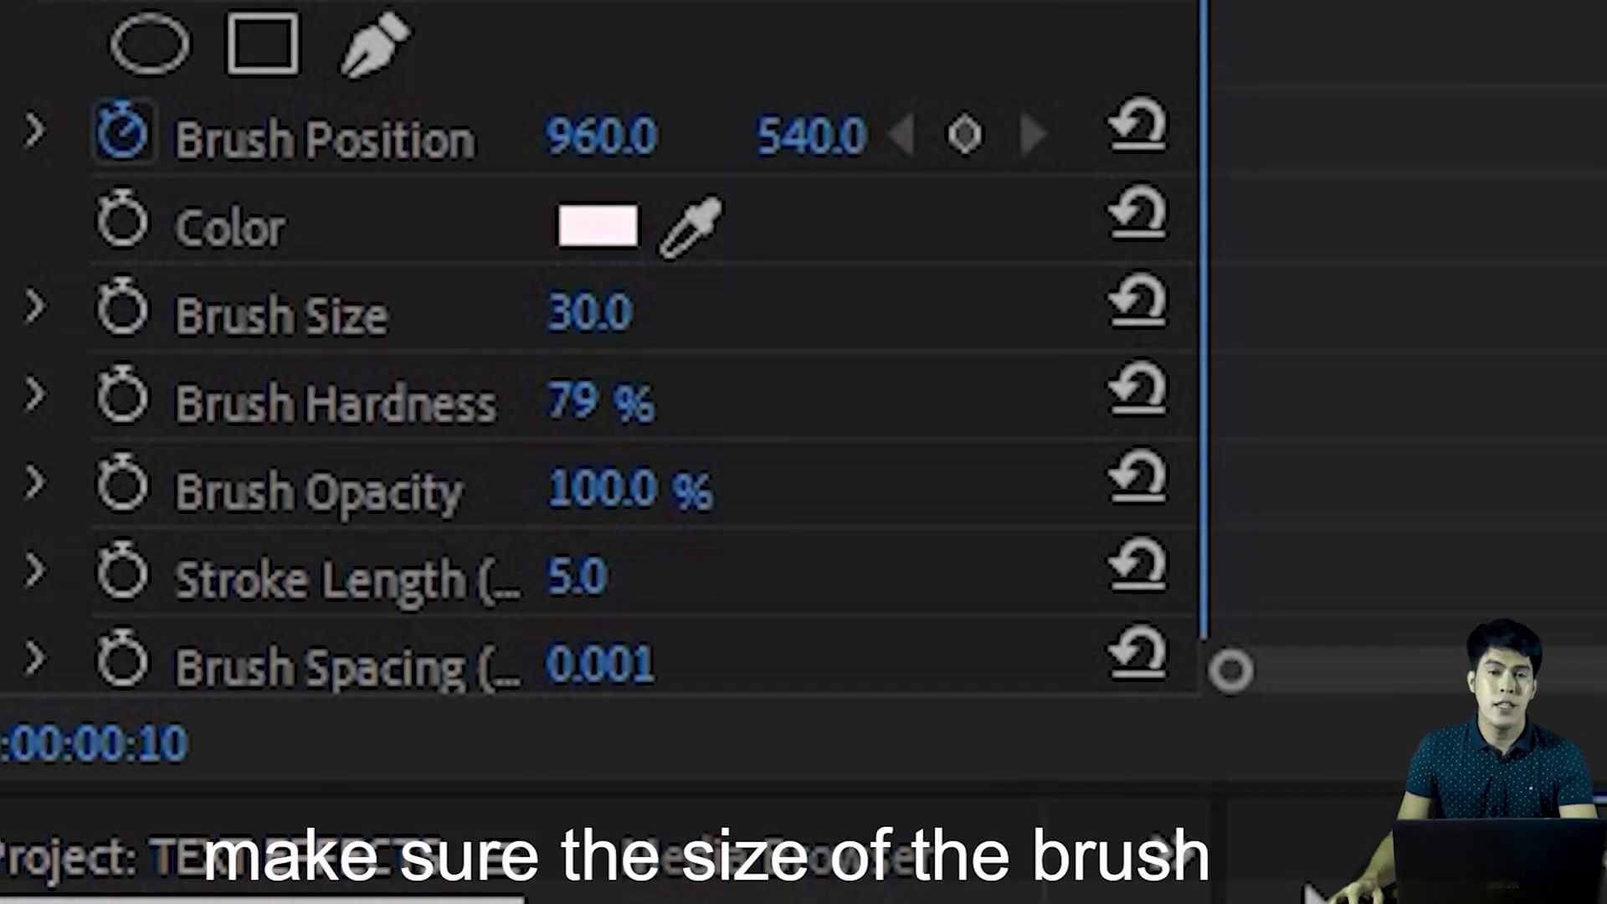
{"action": "left_click", "coordinate": [589, 312]}
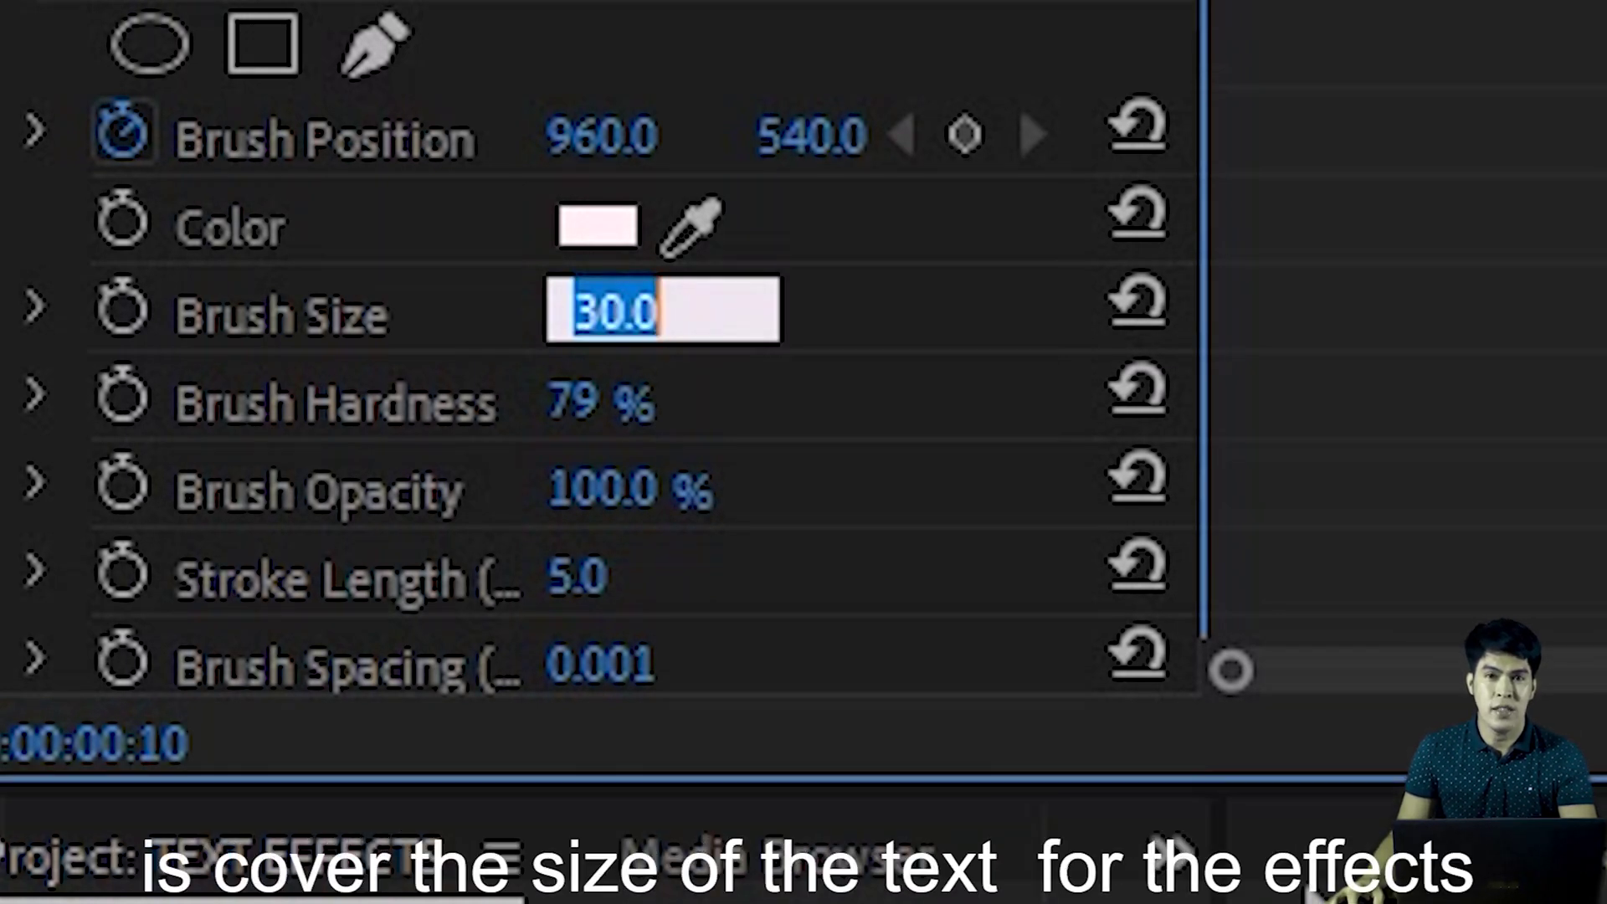
{"action": "type", "text": "25"}
{"action": "key", "text": "Return"}
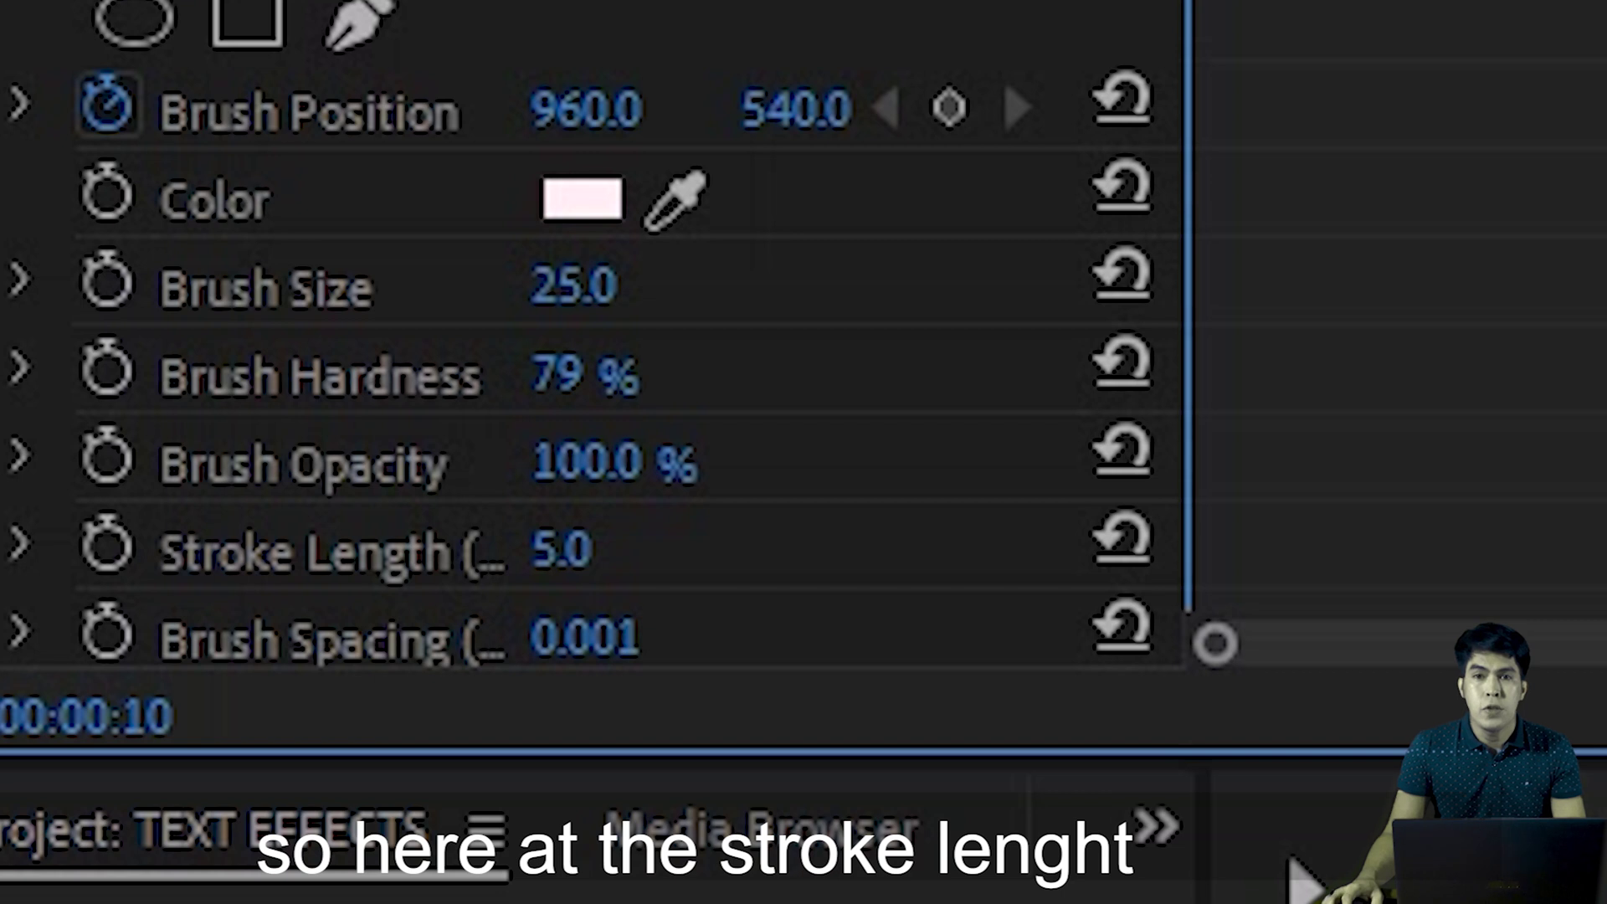
Set the Write-on stroke length to 5 and brush spacing to 0.001, and save the project
{"action": "left_click", "coordinate": [561, 549]}
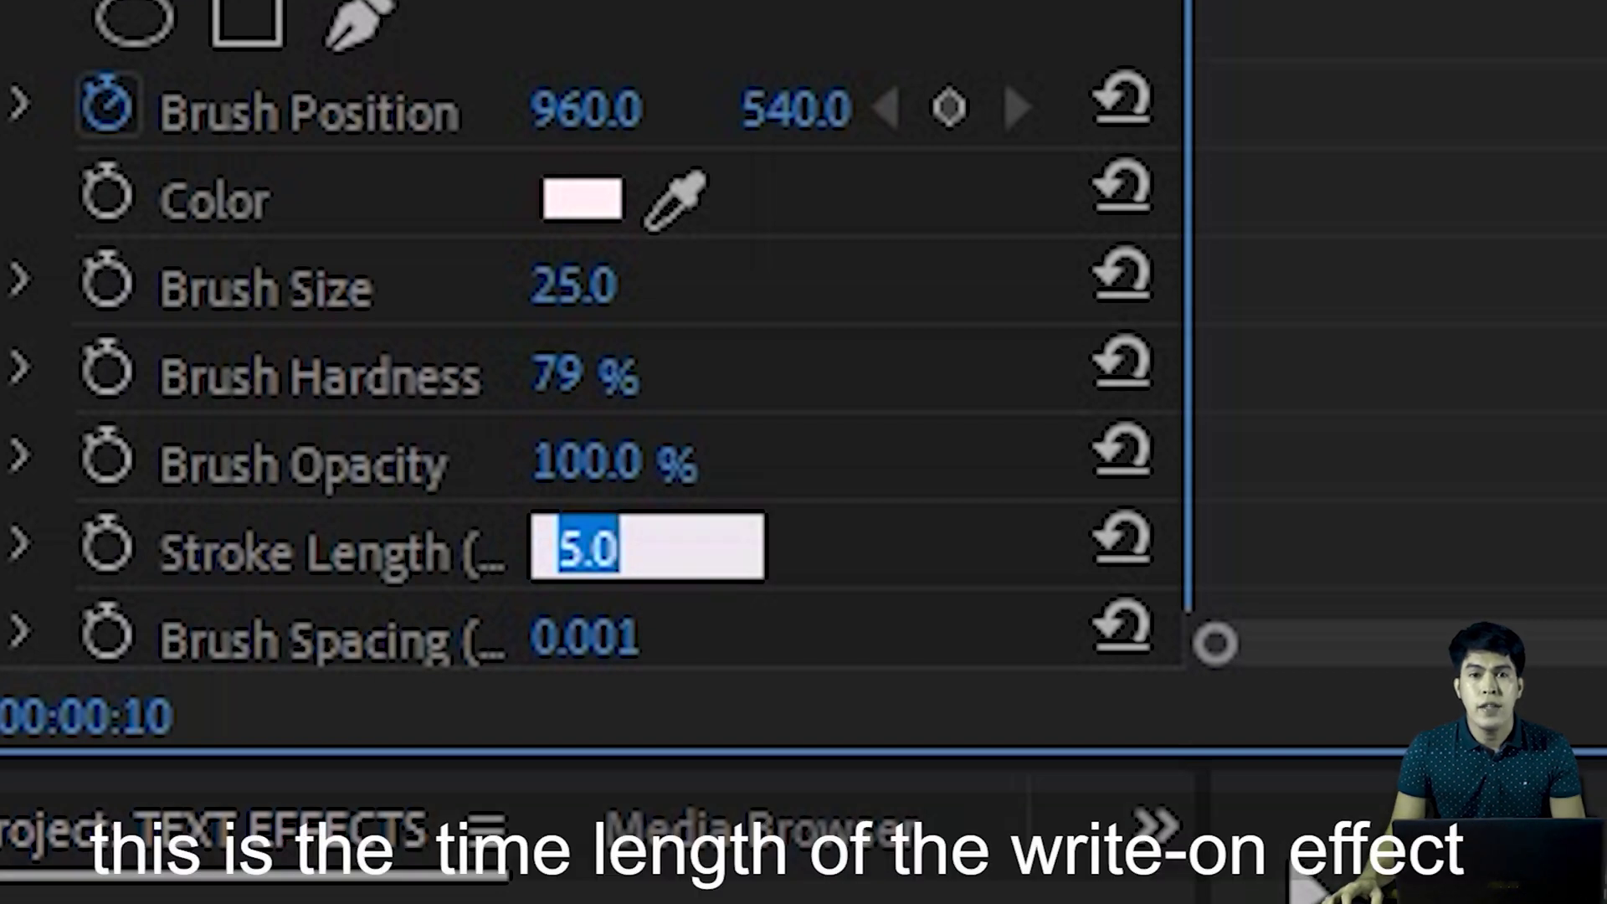
{"action": "key", "text": "Return"}
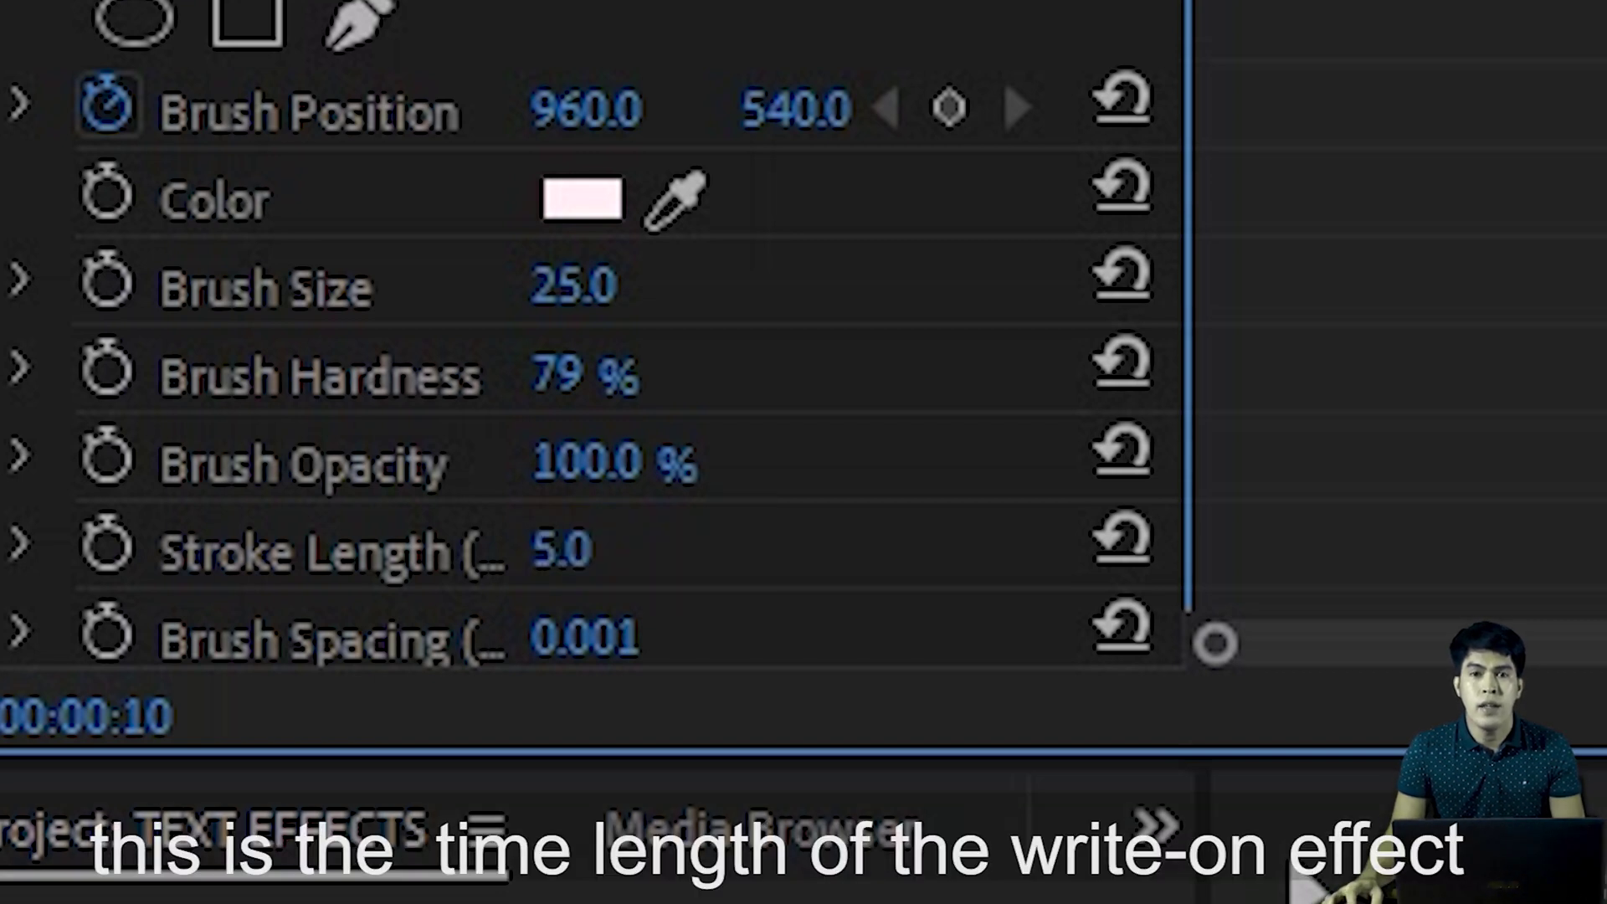
{"action": "left_click", "coordinate": [561, 549]}
{"action": "type", "text": "5"}
{"action": "key", "text": "Tab"}
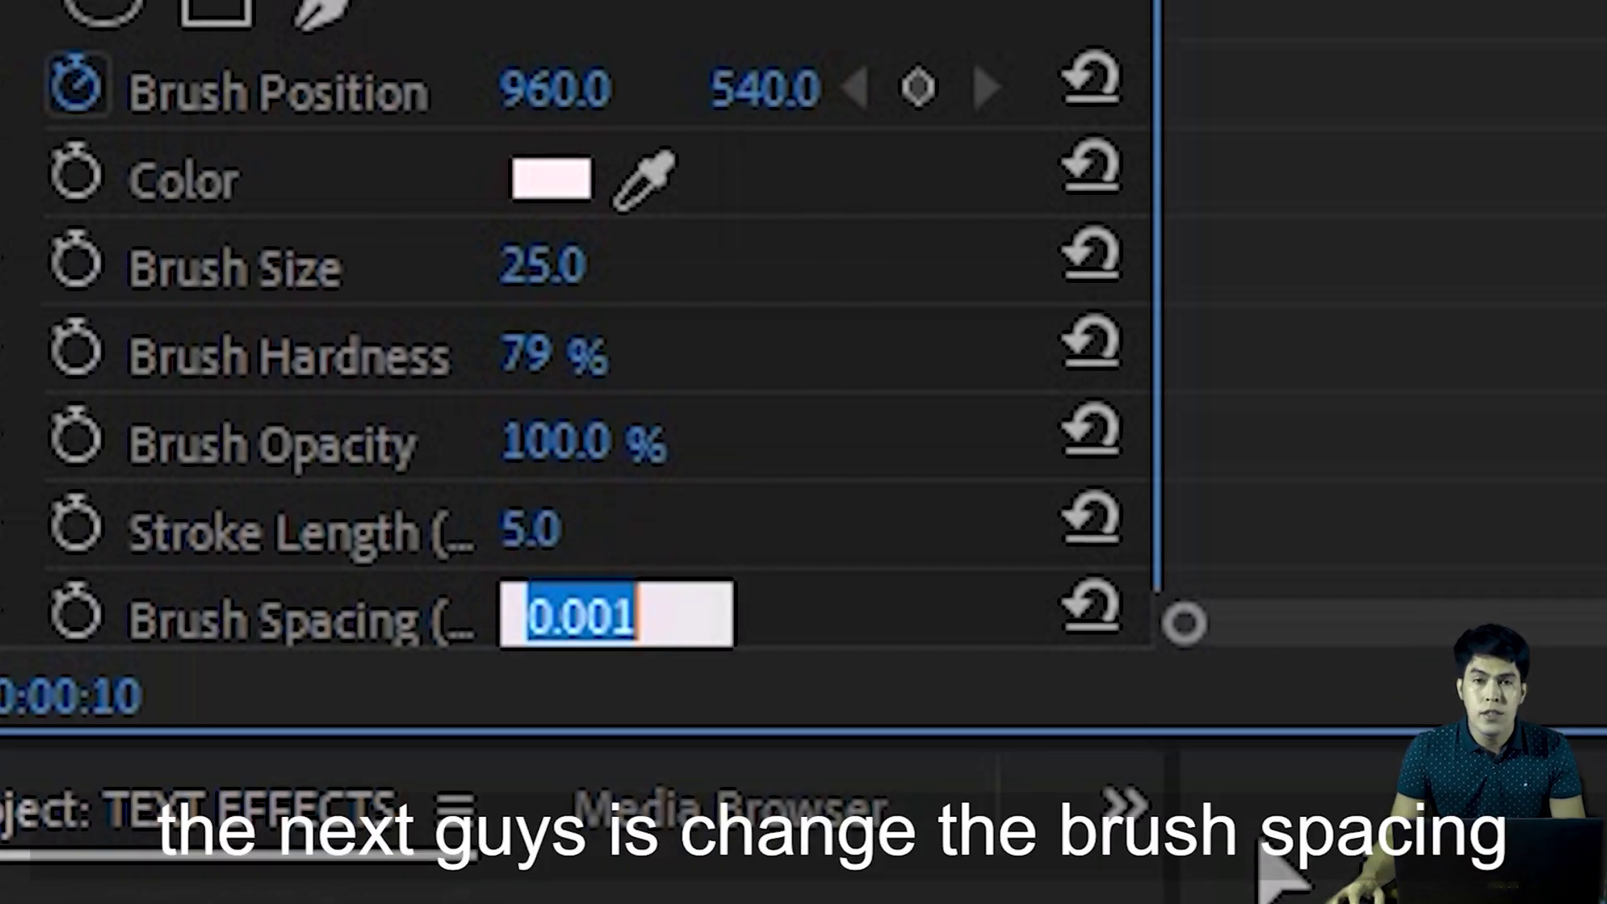
{"action": "type", "text": "0"}
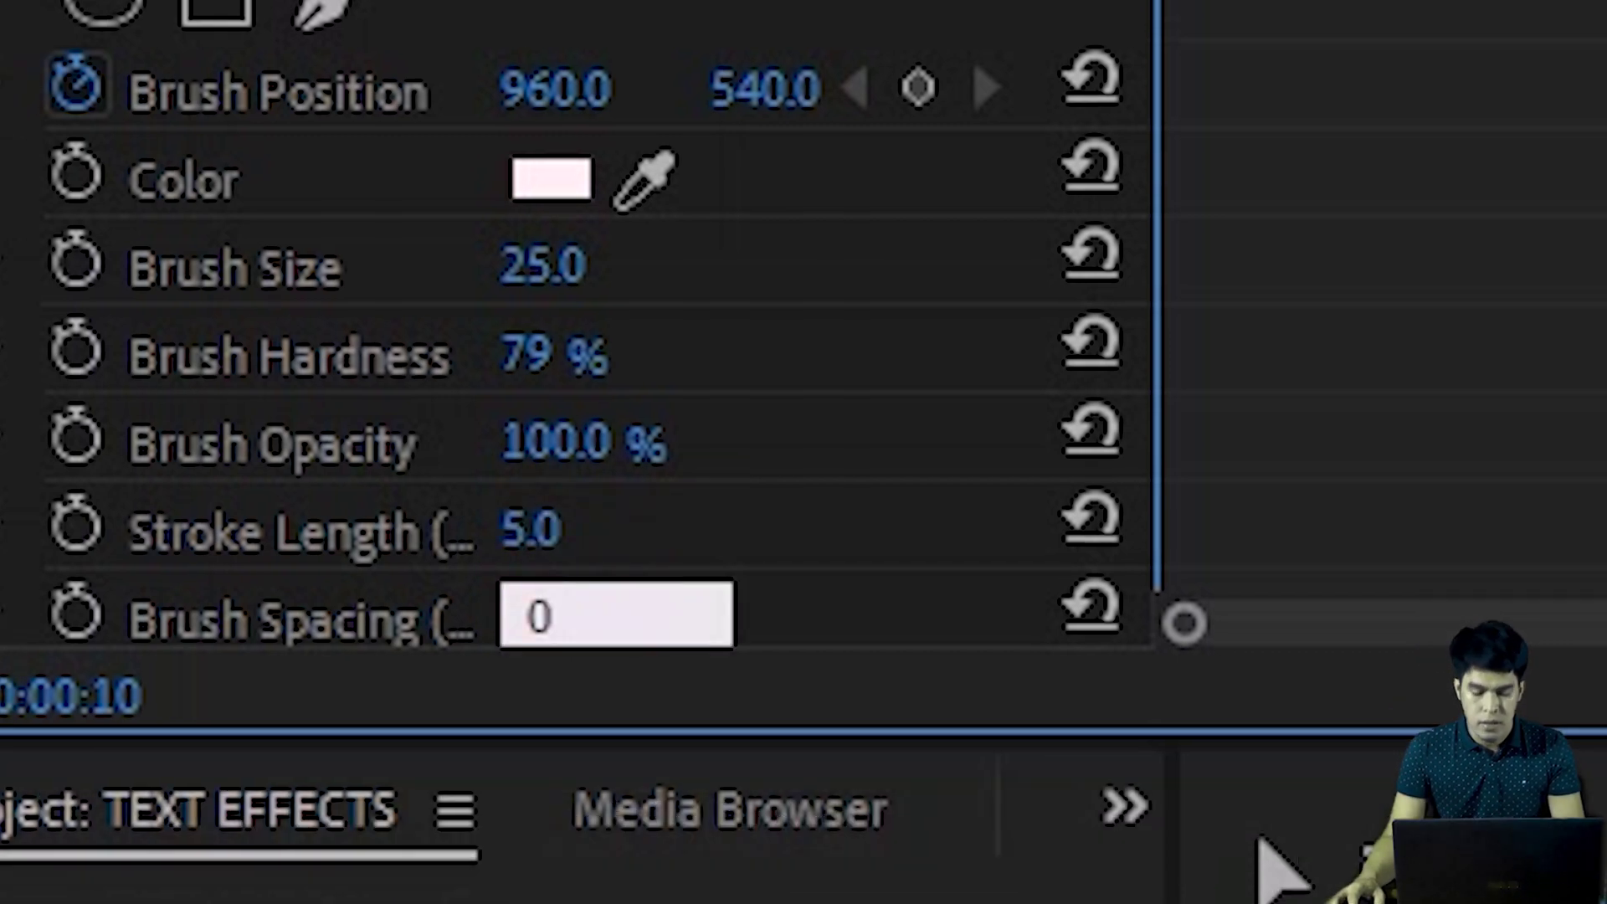
{"action": "type", "text": ".001"}
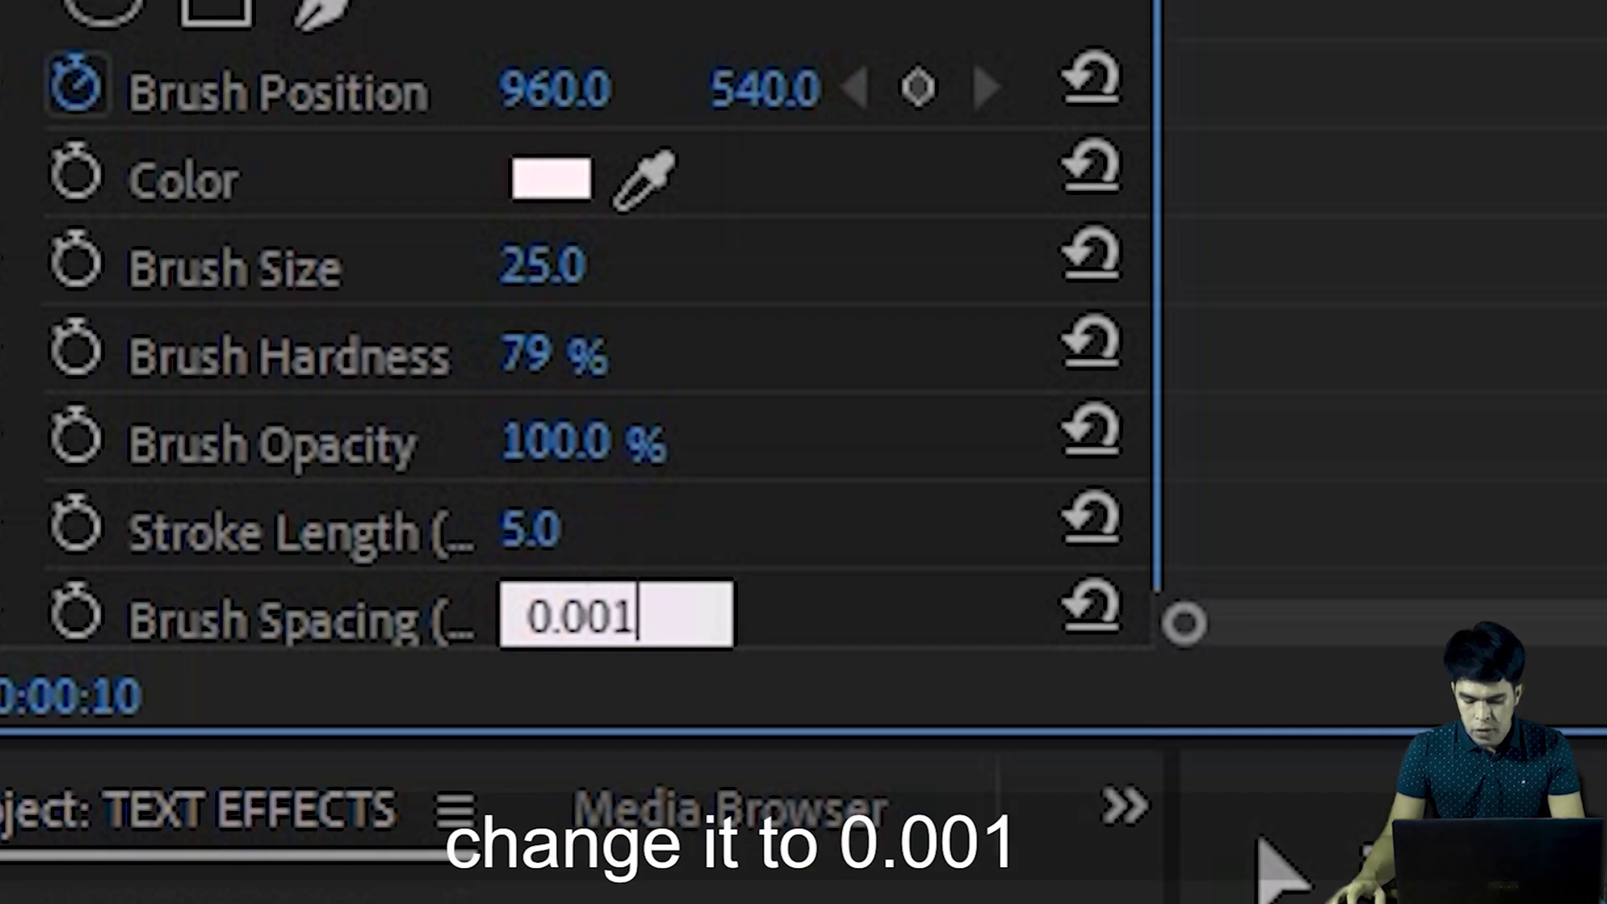
{"action": "key", "text": "Return"}
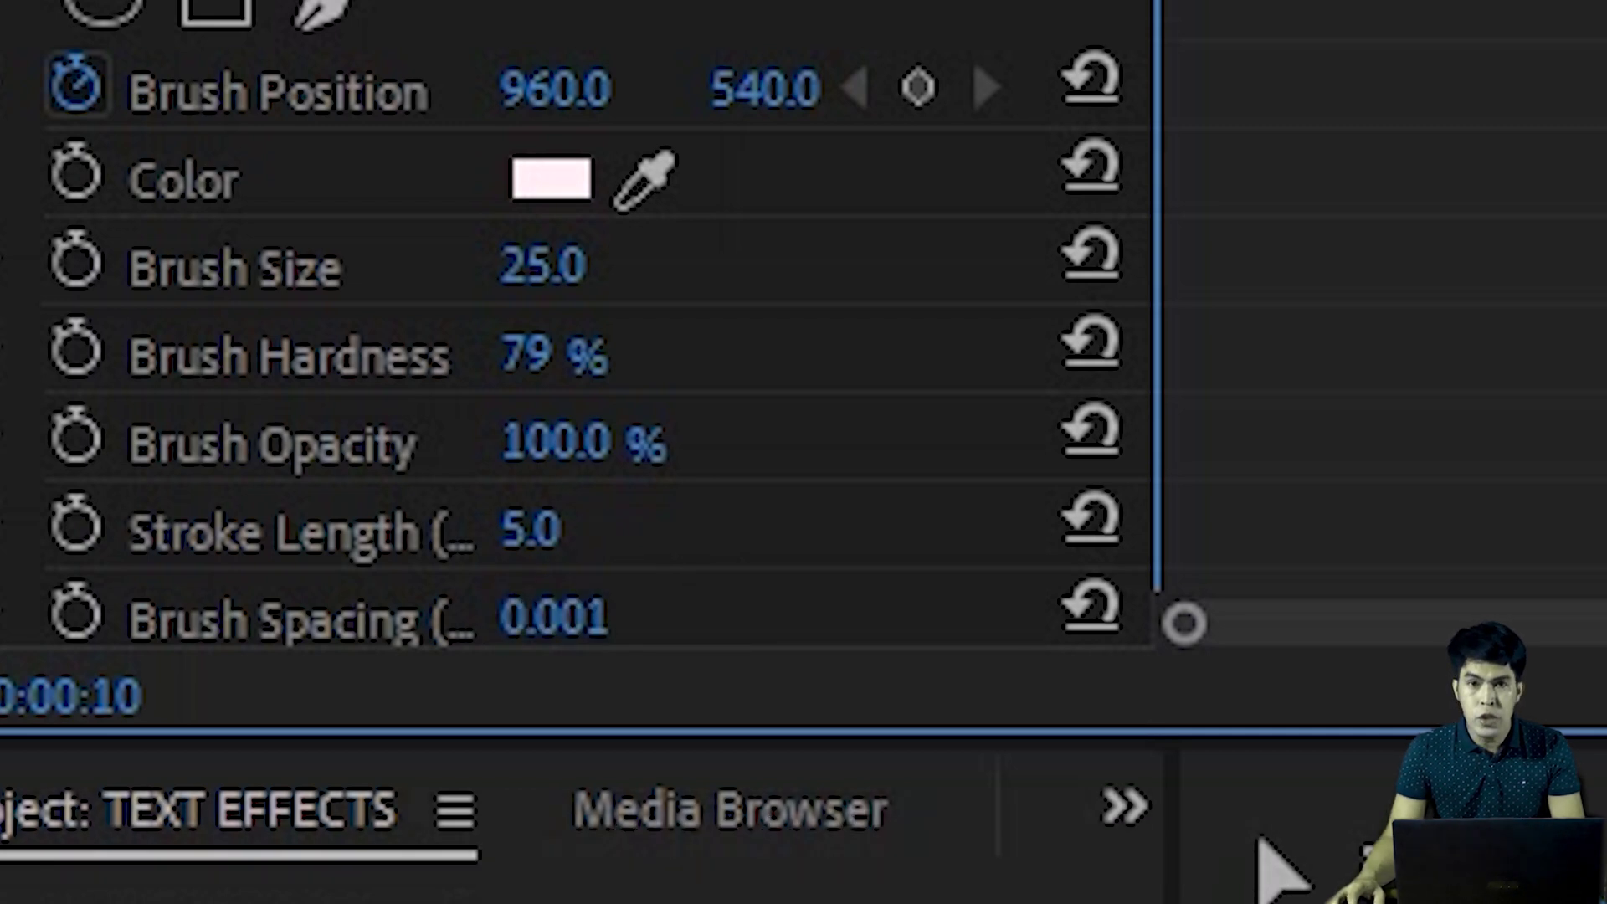
{"action": "key", "text": "ctrl+s"}
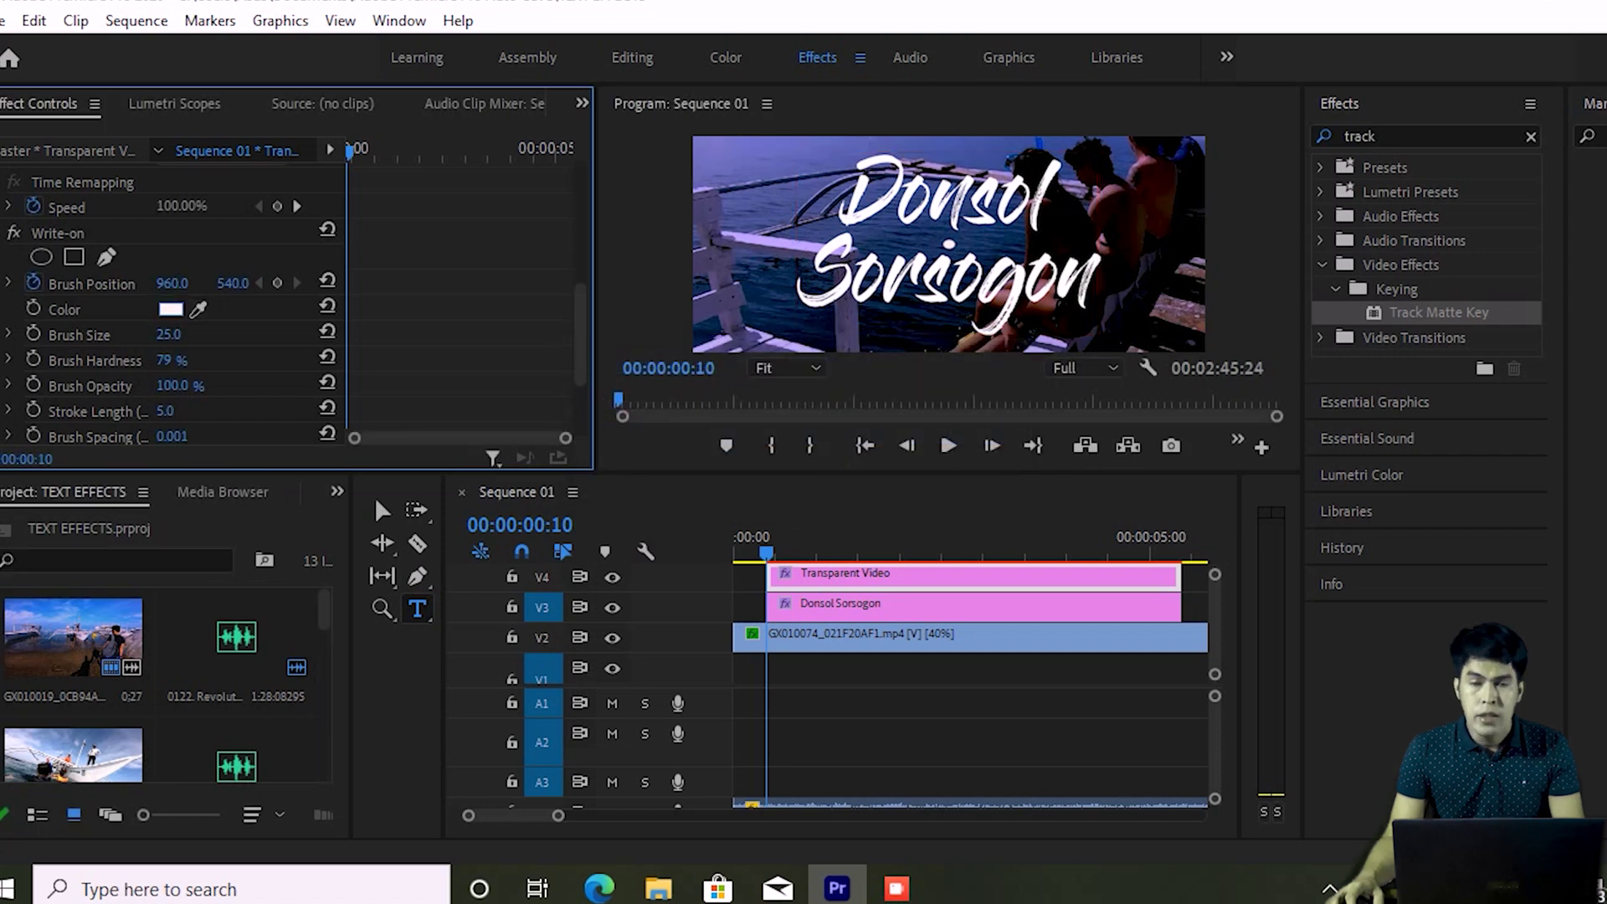
Change the Write-on brush color to red, FF1E00, so the brush stands out against the white title
{"action": "left_click", "coordinate": [171, 309]}
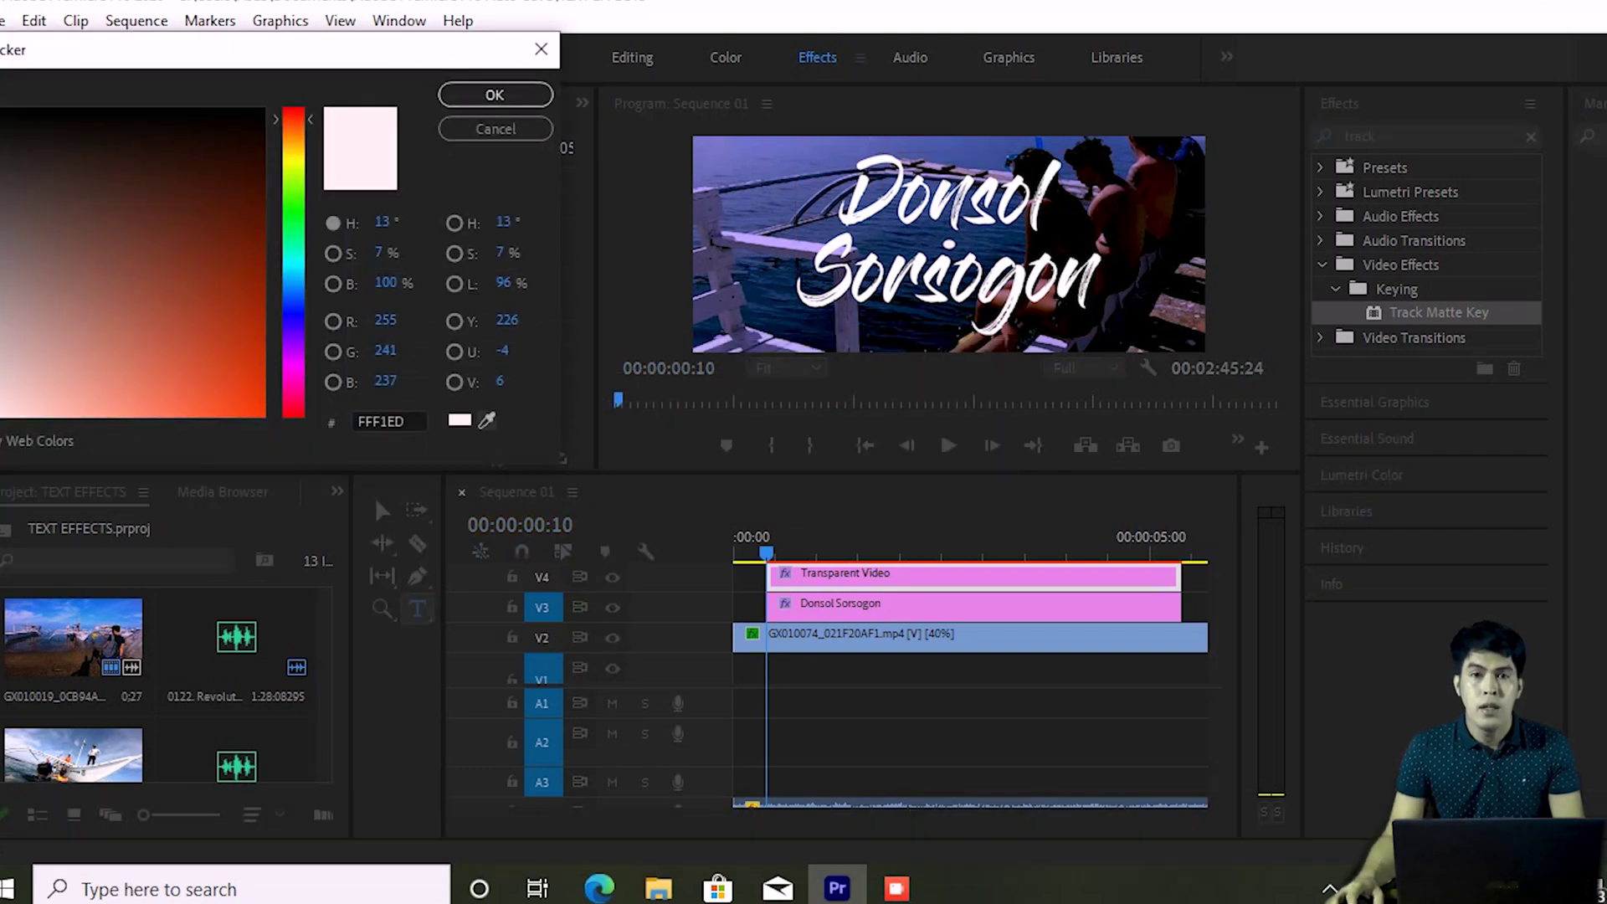
{"action": "left_click", "coordinate": [487, 420]}
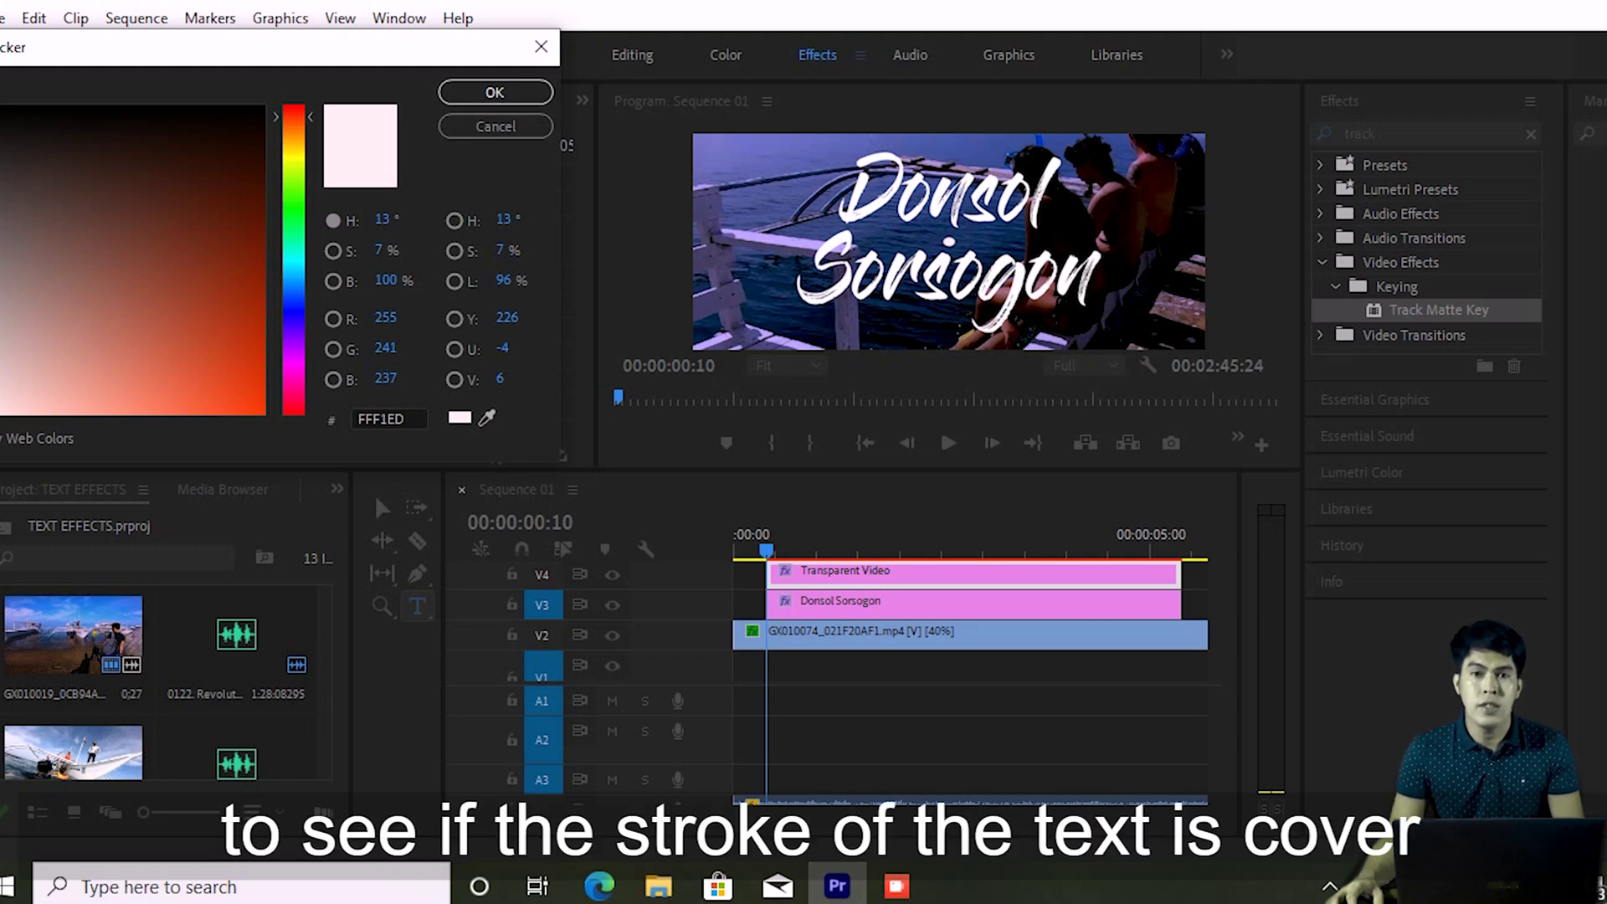
{"action": "left_click", "coordinate": [486, 418]}
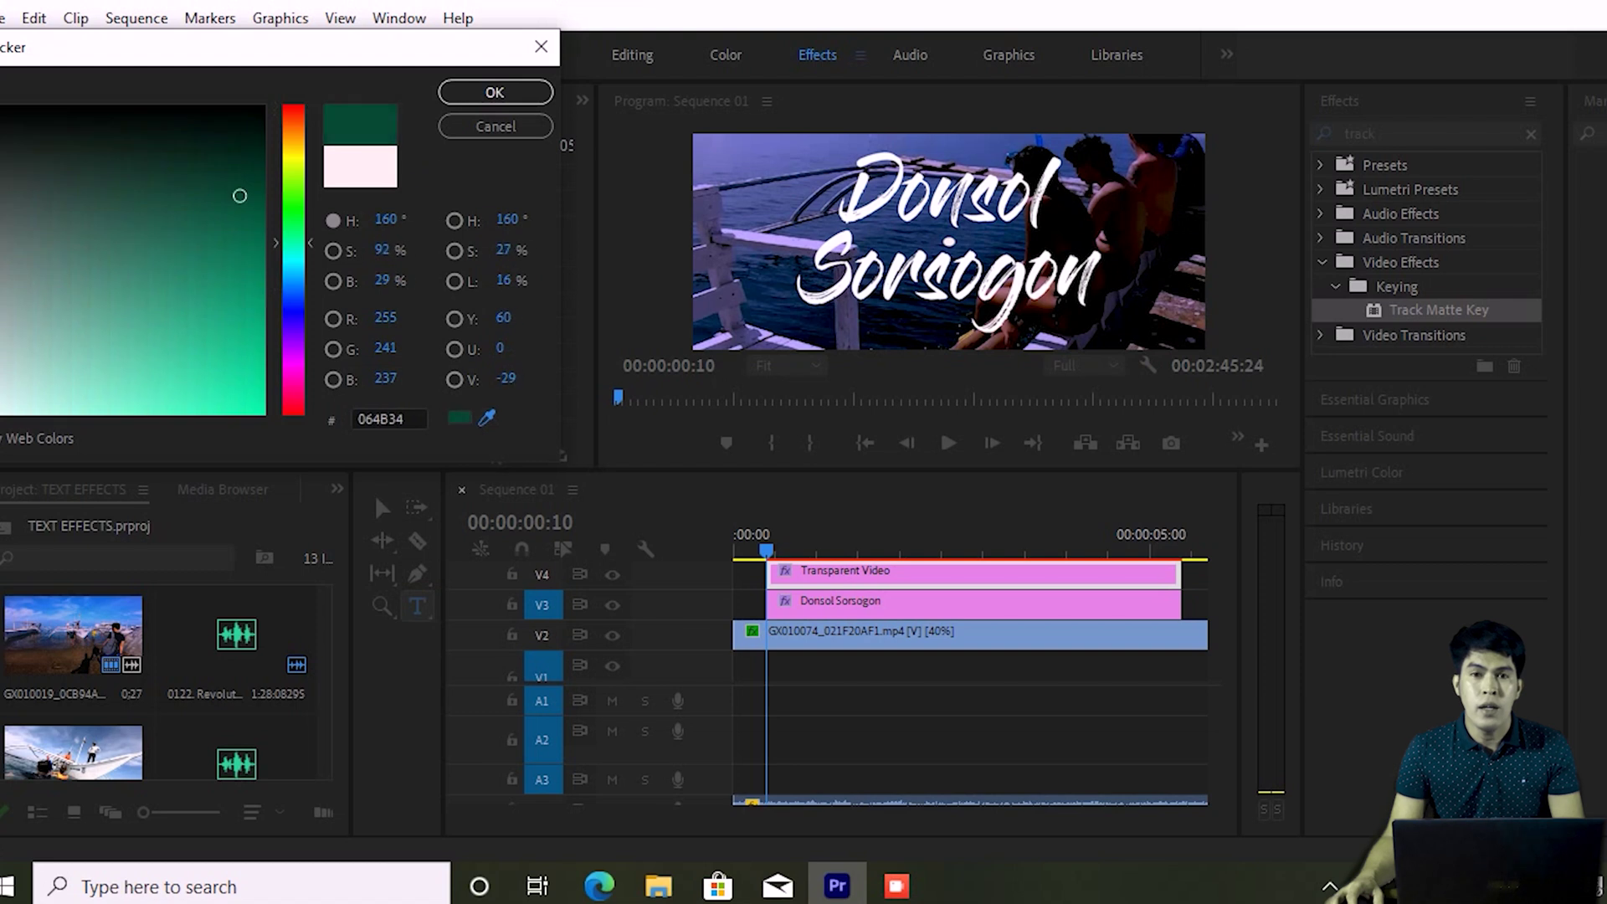
{"action": "left_click_drag", "start_coordinate": [293, 120], "coordinate": [293, 115]}
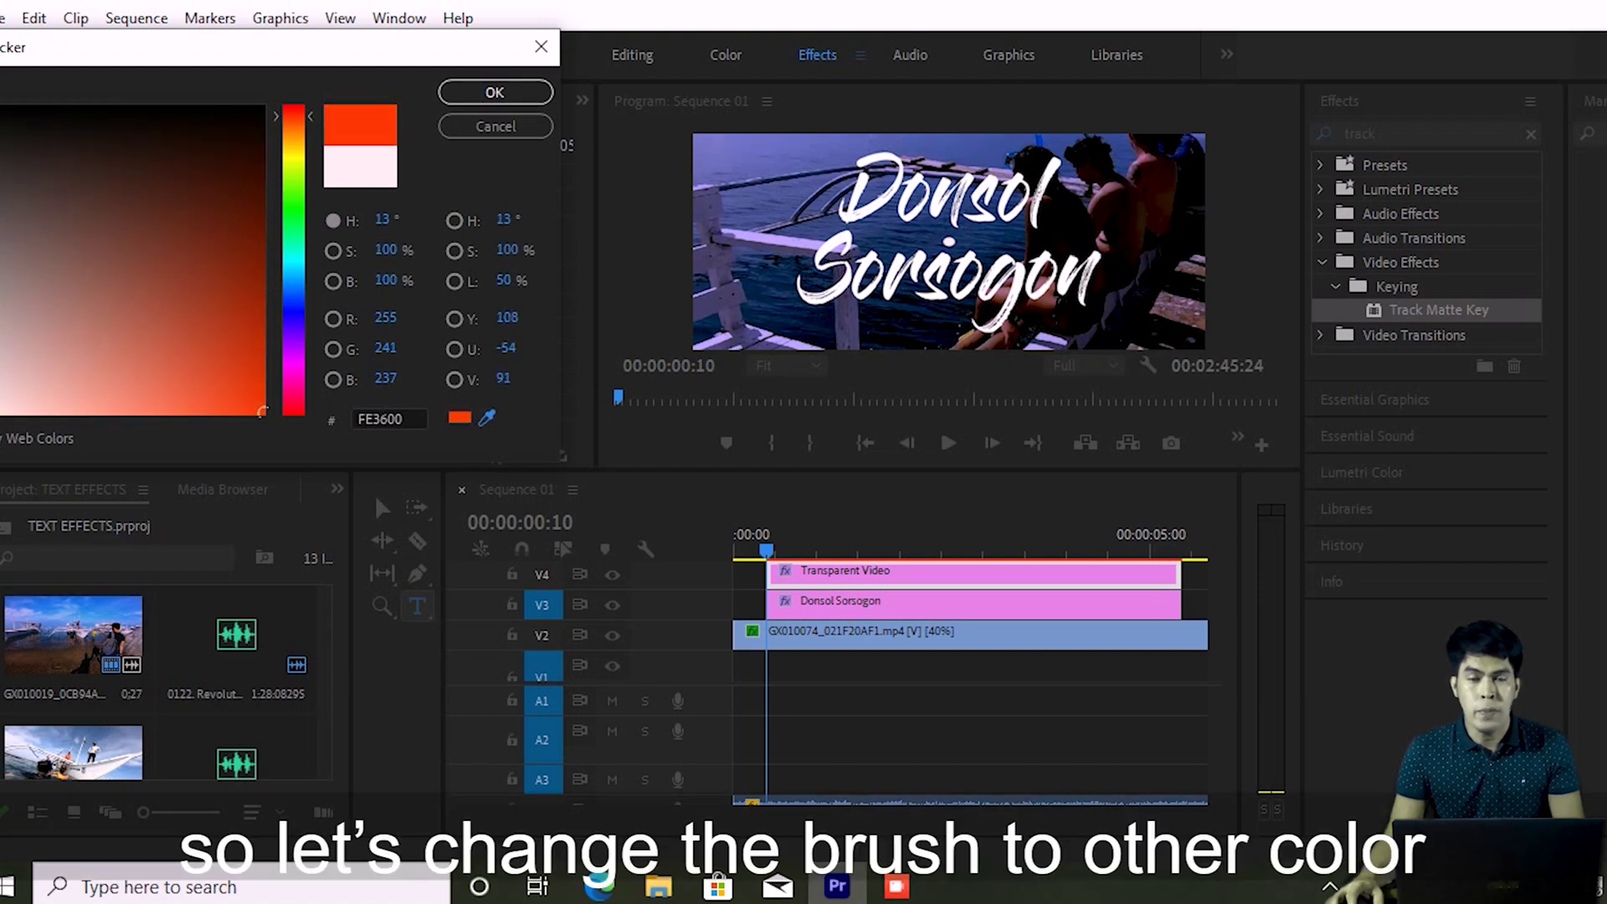
{"action": "left_click_drag", "start_coordinate": [293, 116], "coordinate": [293, 112]}
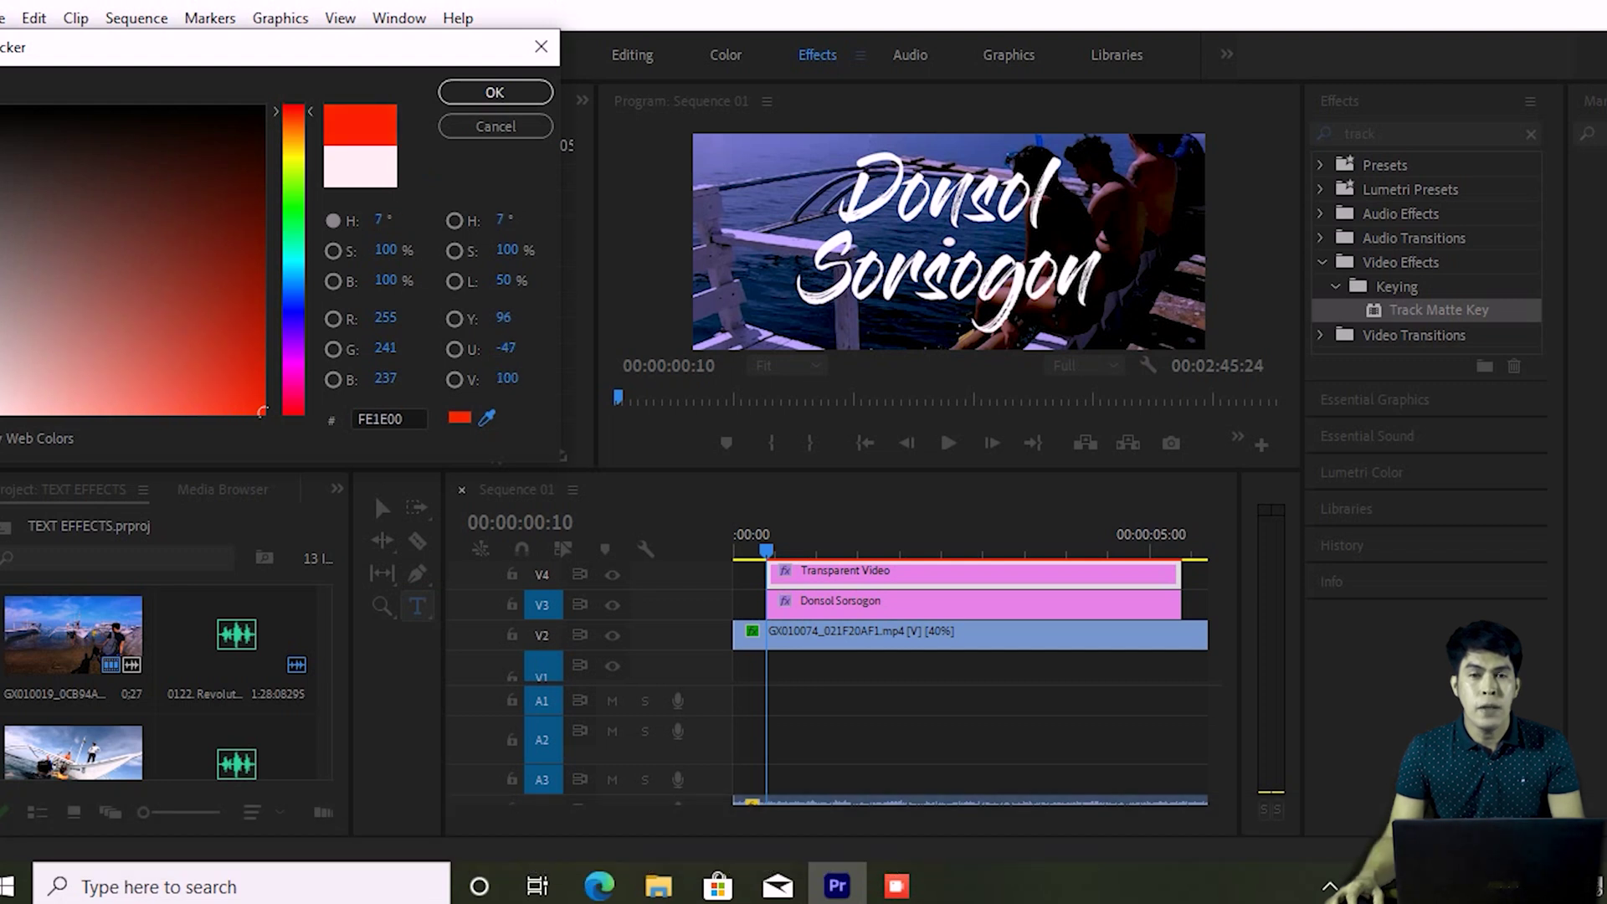
{"action": "left_click", "coordinate": [293, 111]}
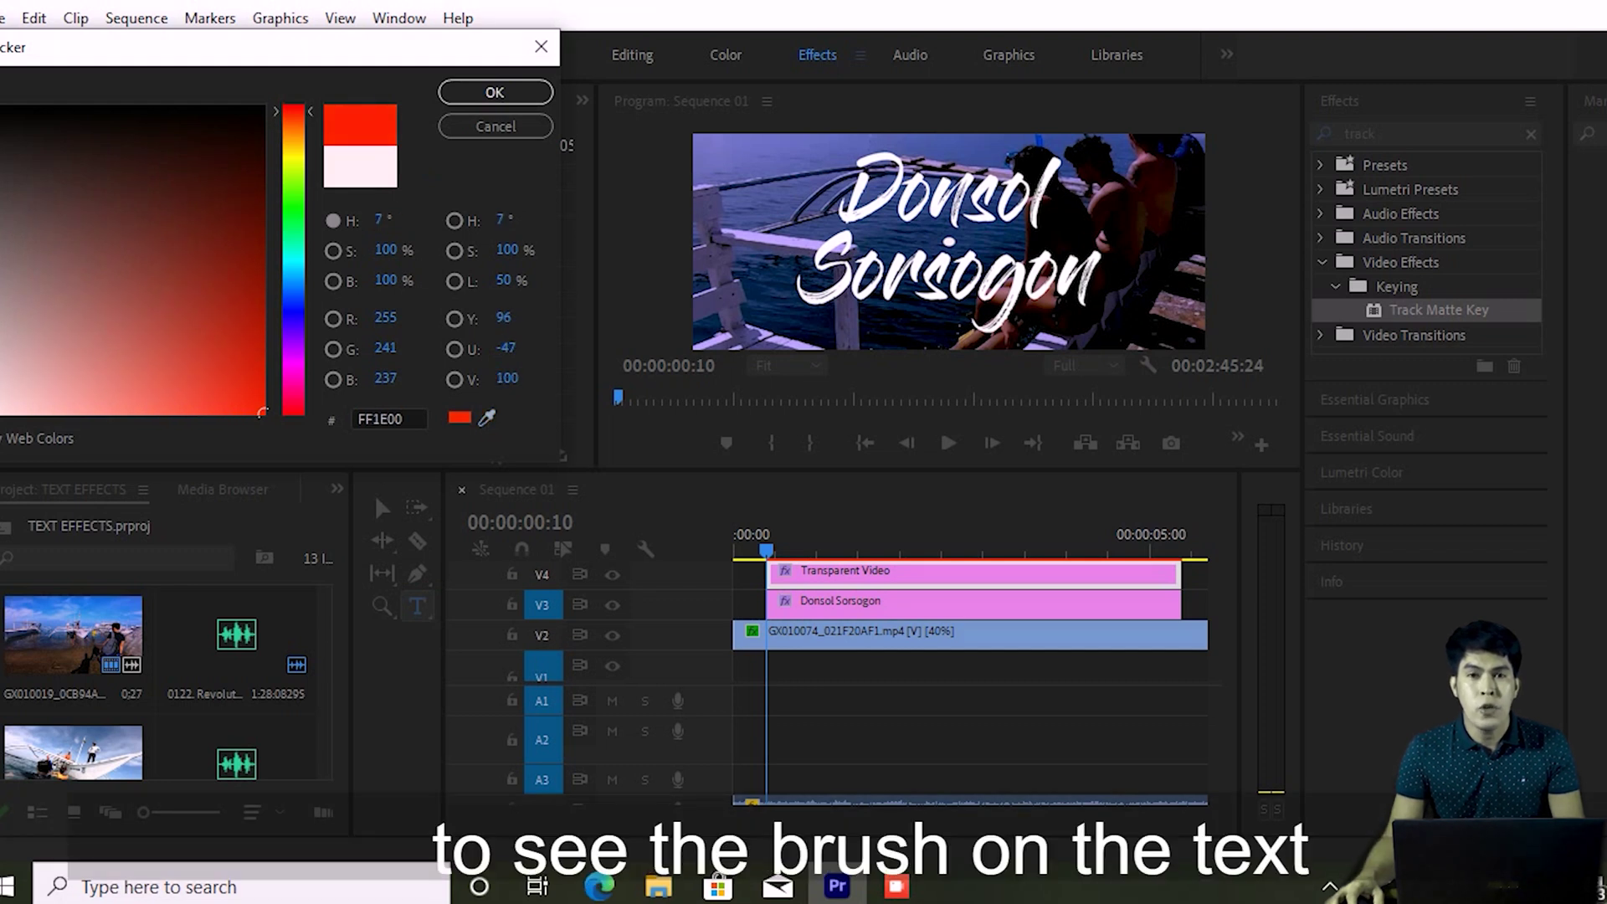
{"action": "left_click", "coordinate": [495, 92]}
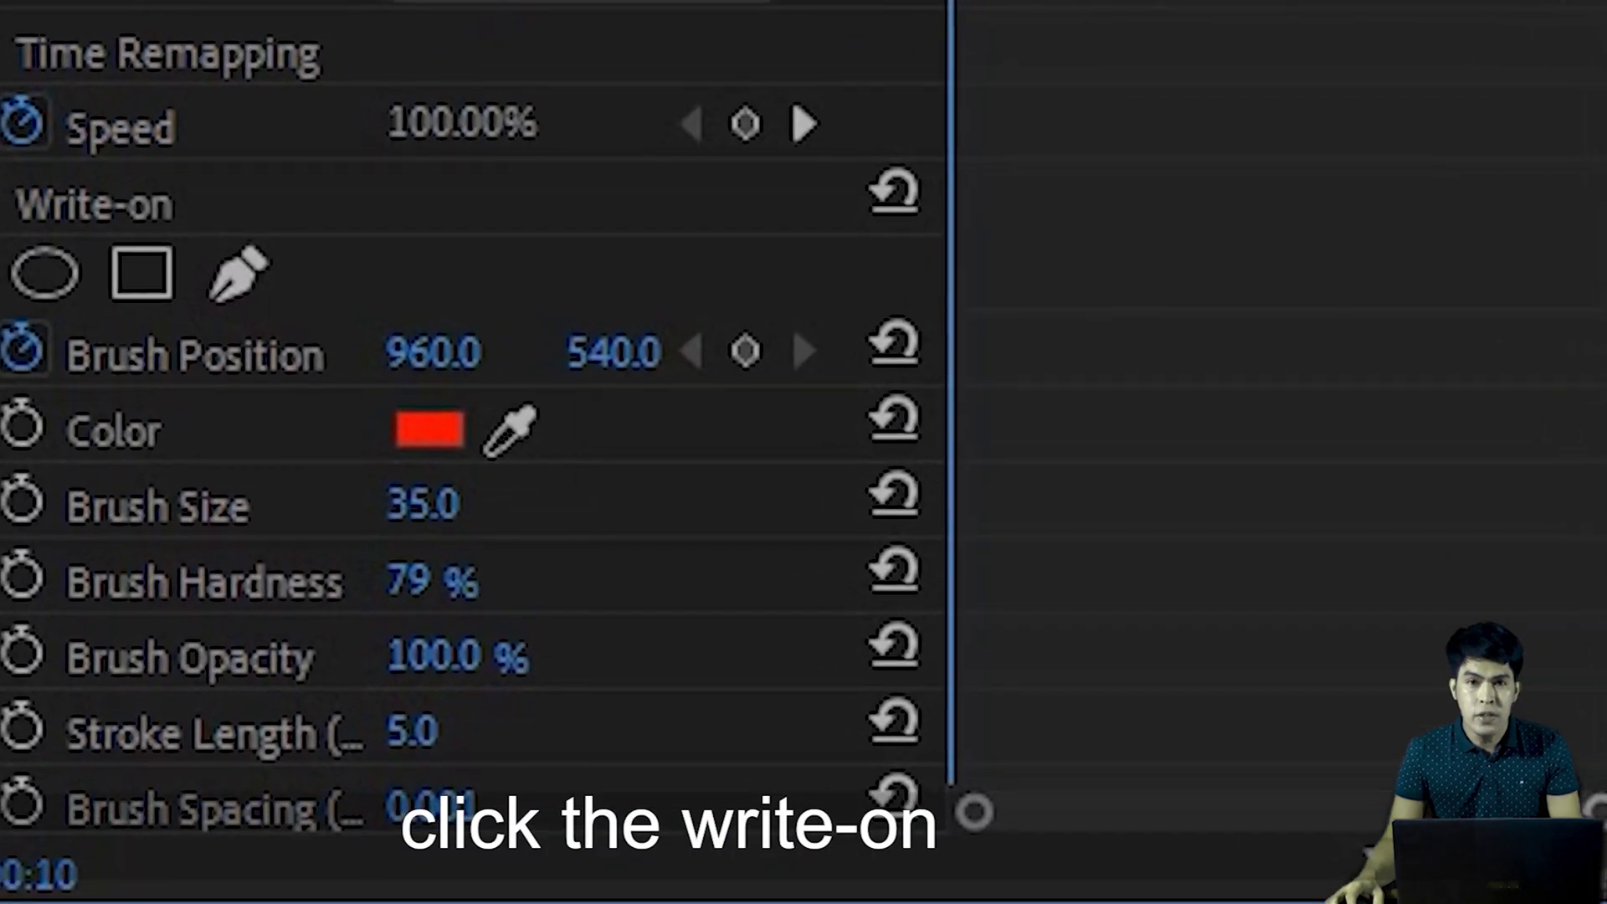
Select the Write-on effect and place its brush point at the start of the letter D of the title at 00:00:00:10
{"action": "left_click", "coordinate": [73, 197]}
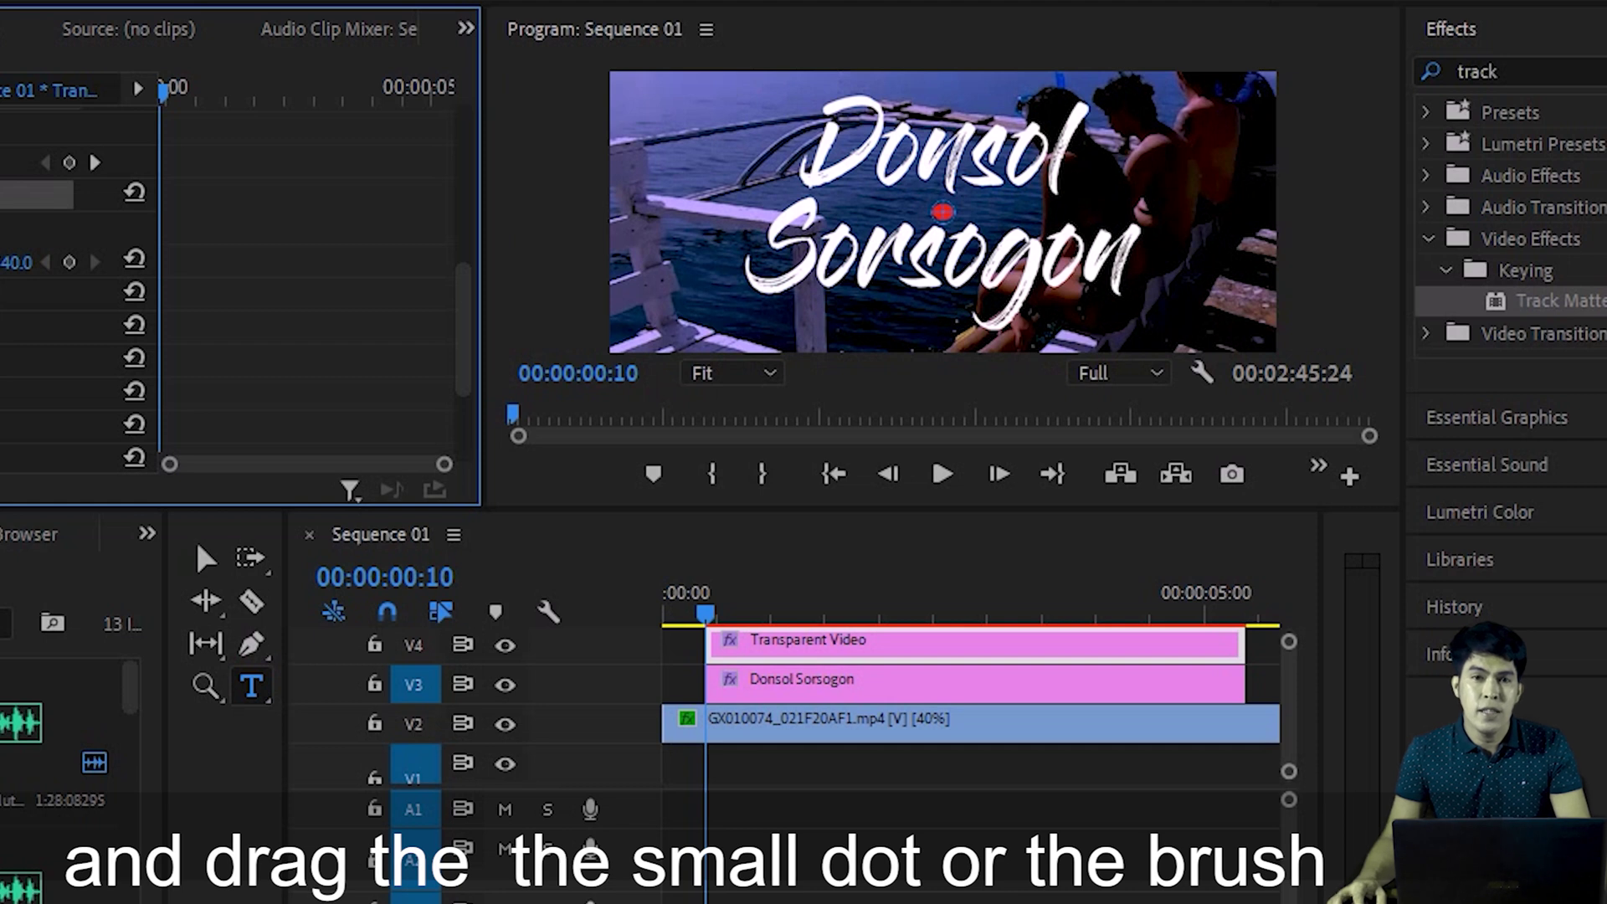
{"action": "left_click", "coordinate": [943, 211]}
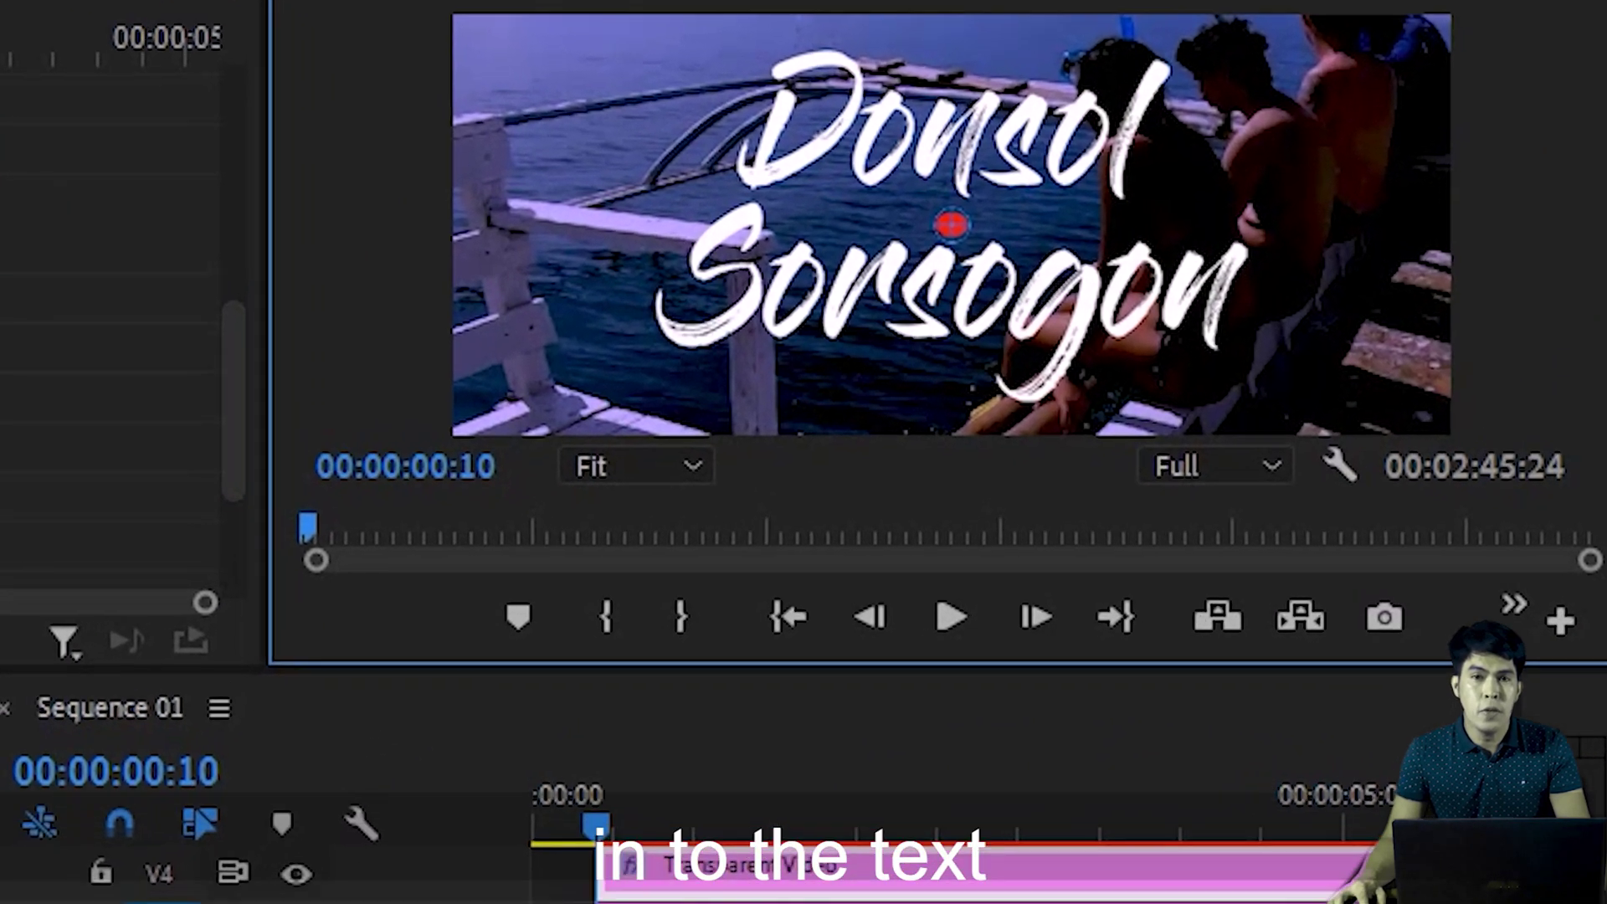
{"action": "mouse_move", "coordinate": [951, 224]}
{"action": "left_mouse_down"}
{"action": "mouse_move", "coordinate": [863, 212]}
{"action": "mouse_move", "coordinate": [760, 81]}
{"action": "left_mouse_up"}
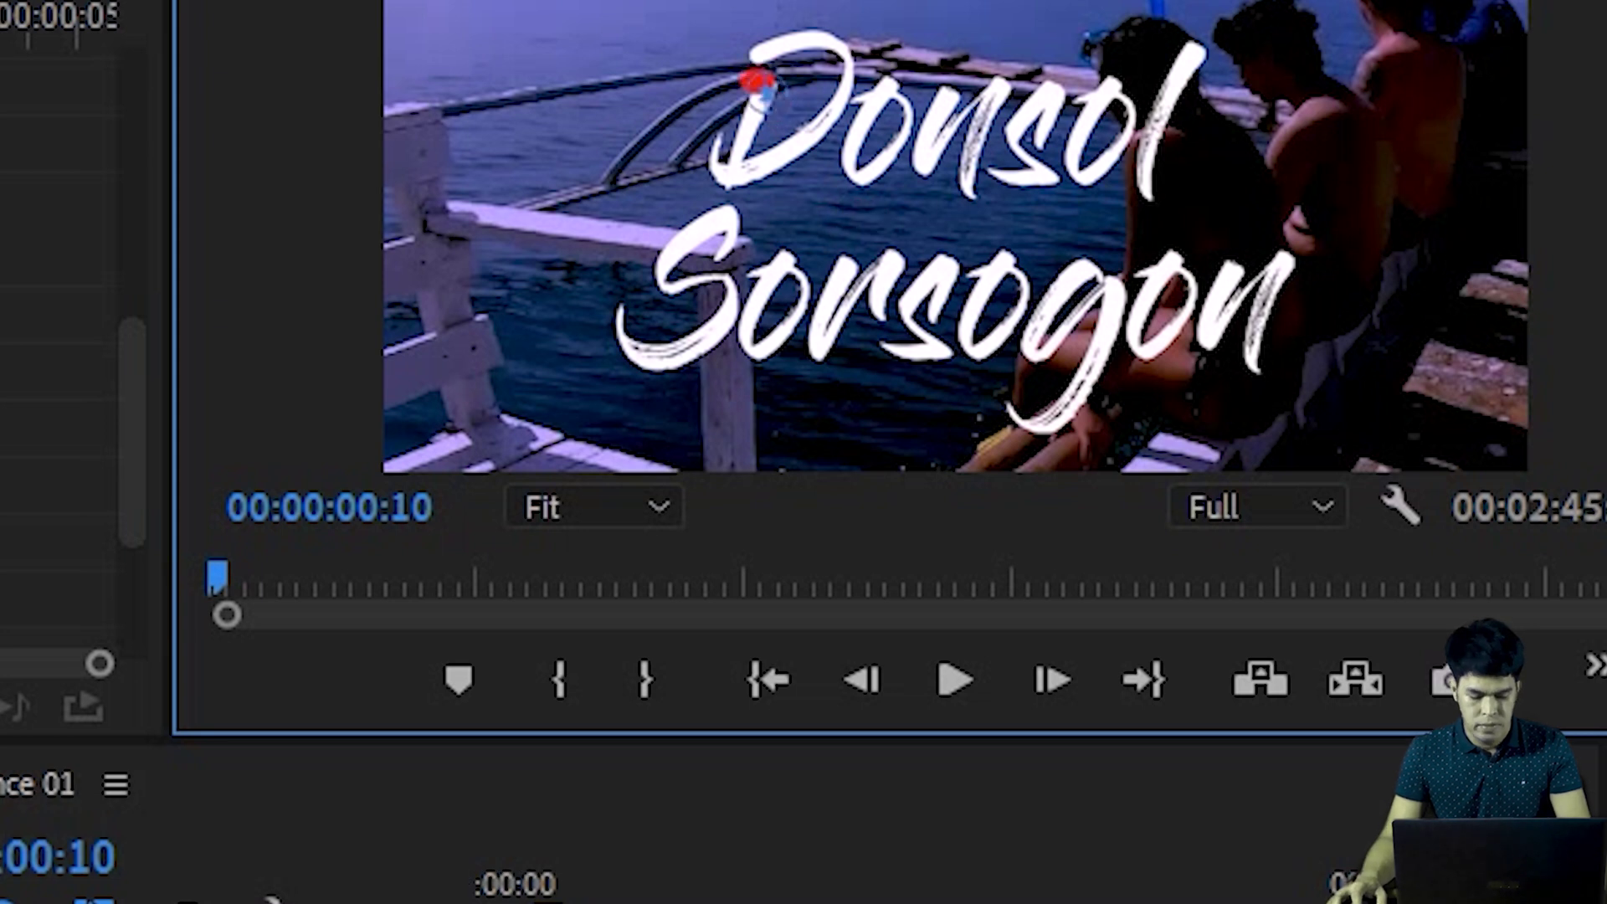
Keyframe the brush position frame by frame from 00:00:00:11, tracing the stem and upper stroke of the letter D in Donsol
{"action": "key", "text": "Right"}
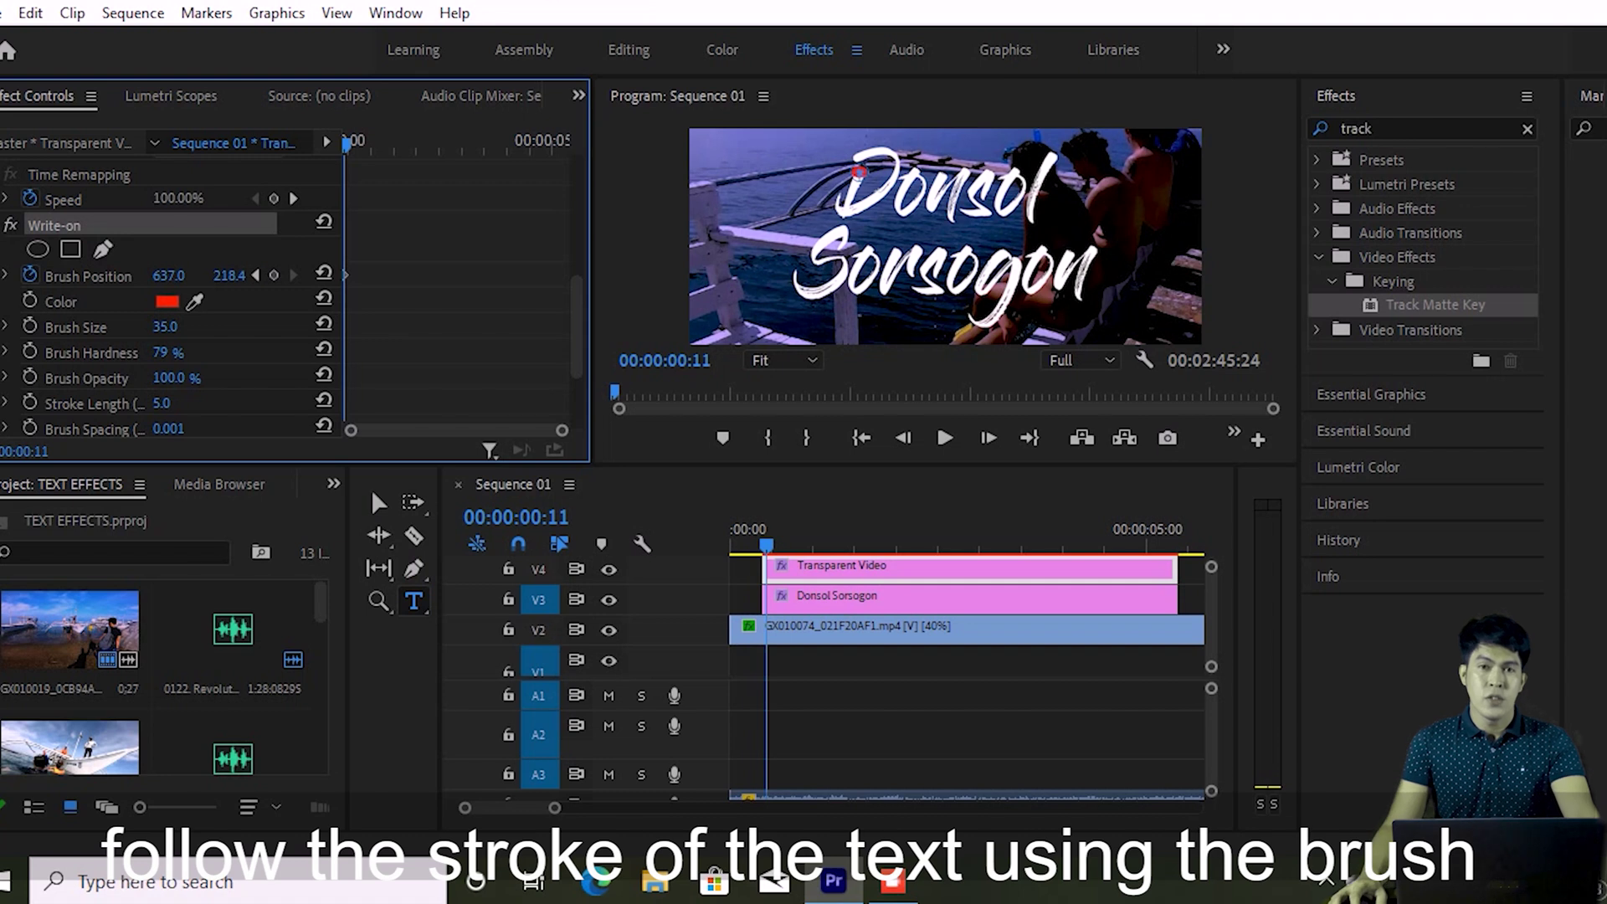
{"action": "left_click_drag", "start_coordinate": [859, 173], "coordinate": [852, 184]}
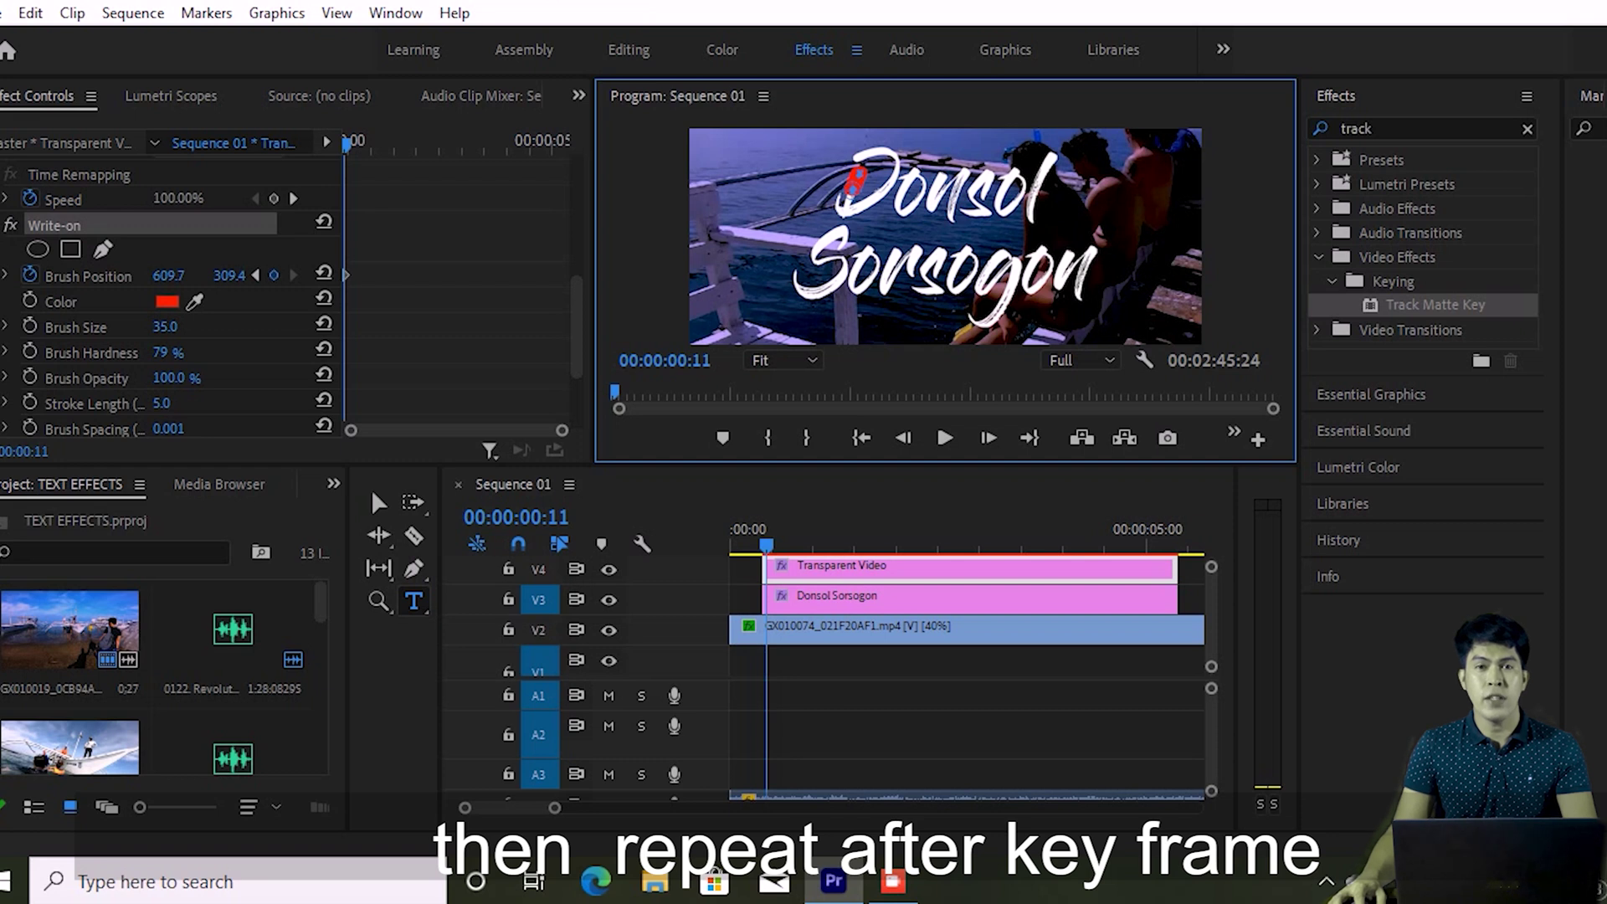
{"action": "key", "text": "space"}
{"action": "key", "text": "space"}
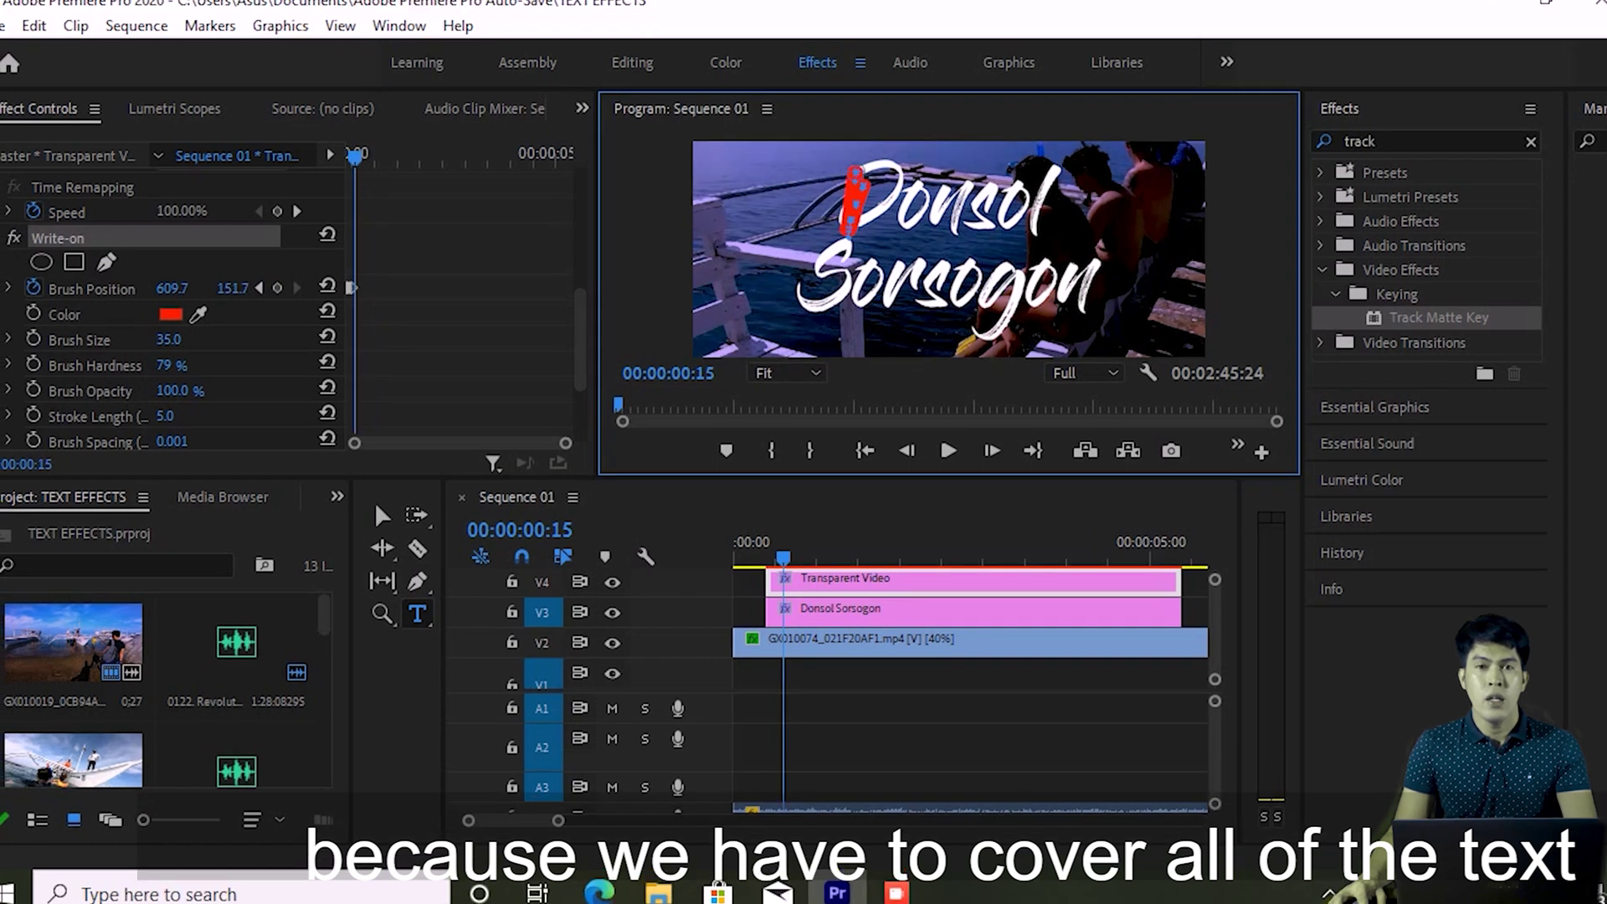
{"action": "mouse_move", "coordinate": [871, 157]}
{"action": "left_mouse_down"}
{"action": "mouse_move", "coordinate": [886, 149]}
{"action": "mouse_move", "coordinate": [888, 167]}
{"action": "left_mouse_up"}
{"action": "key", "text": "shift+5"}
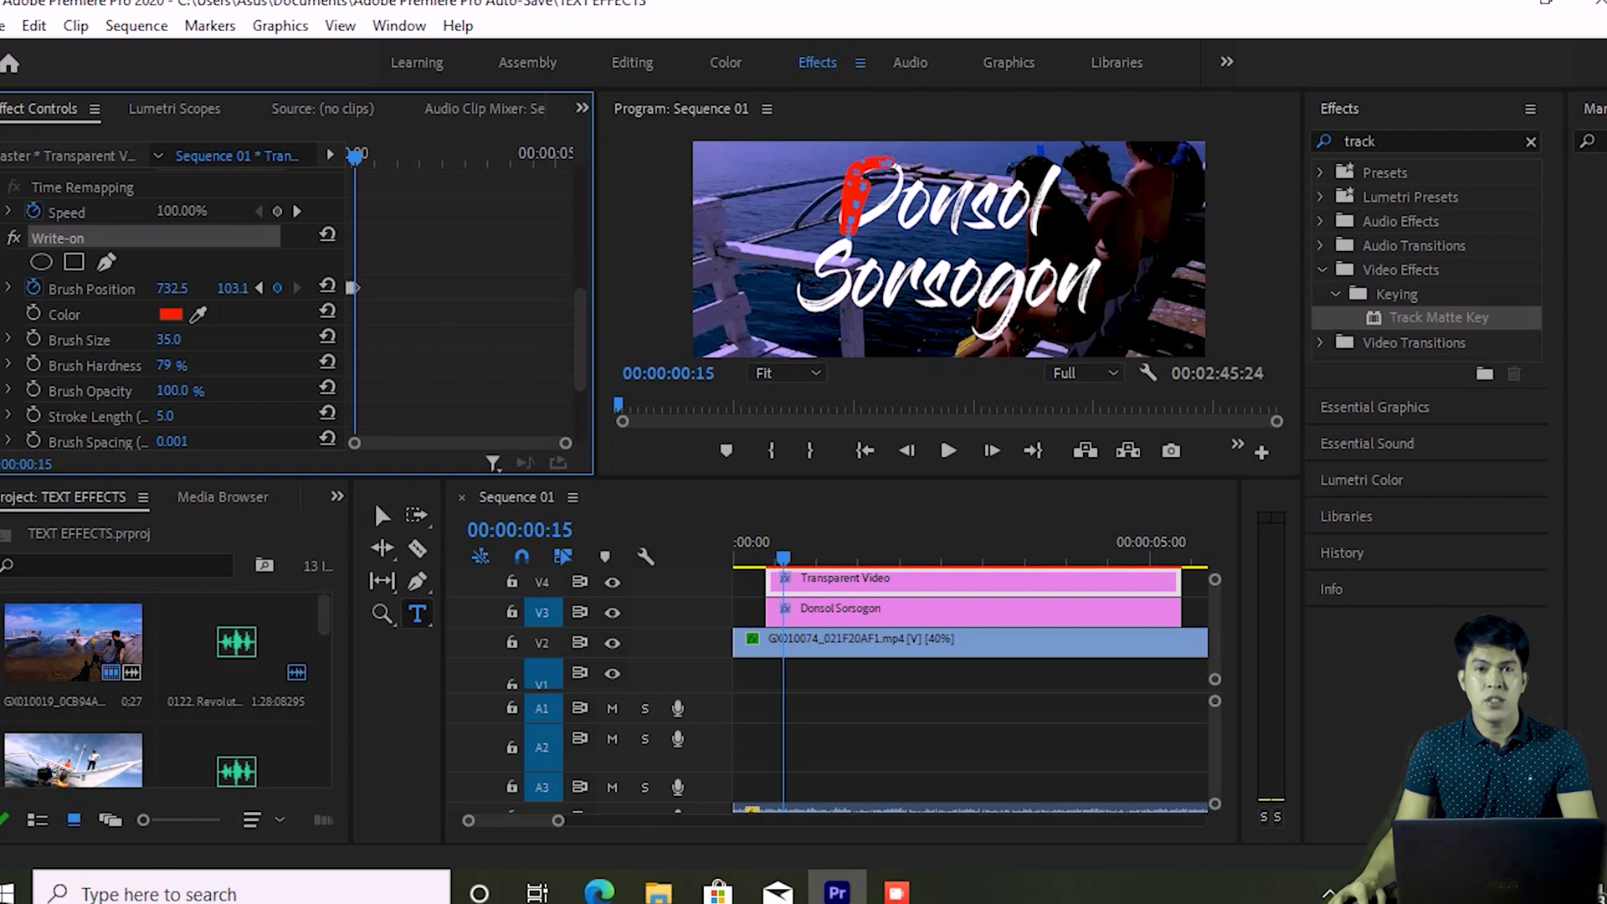
{"action": "key", "text": "Right"}
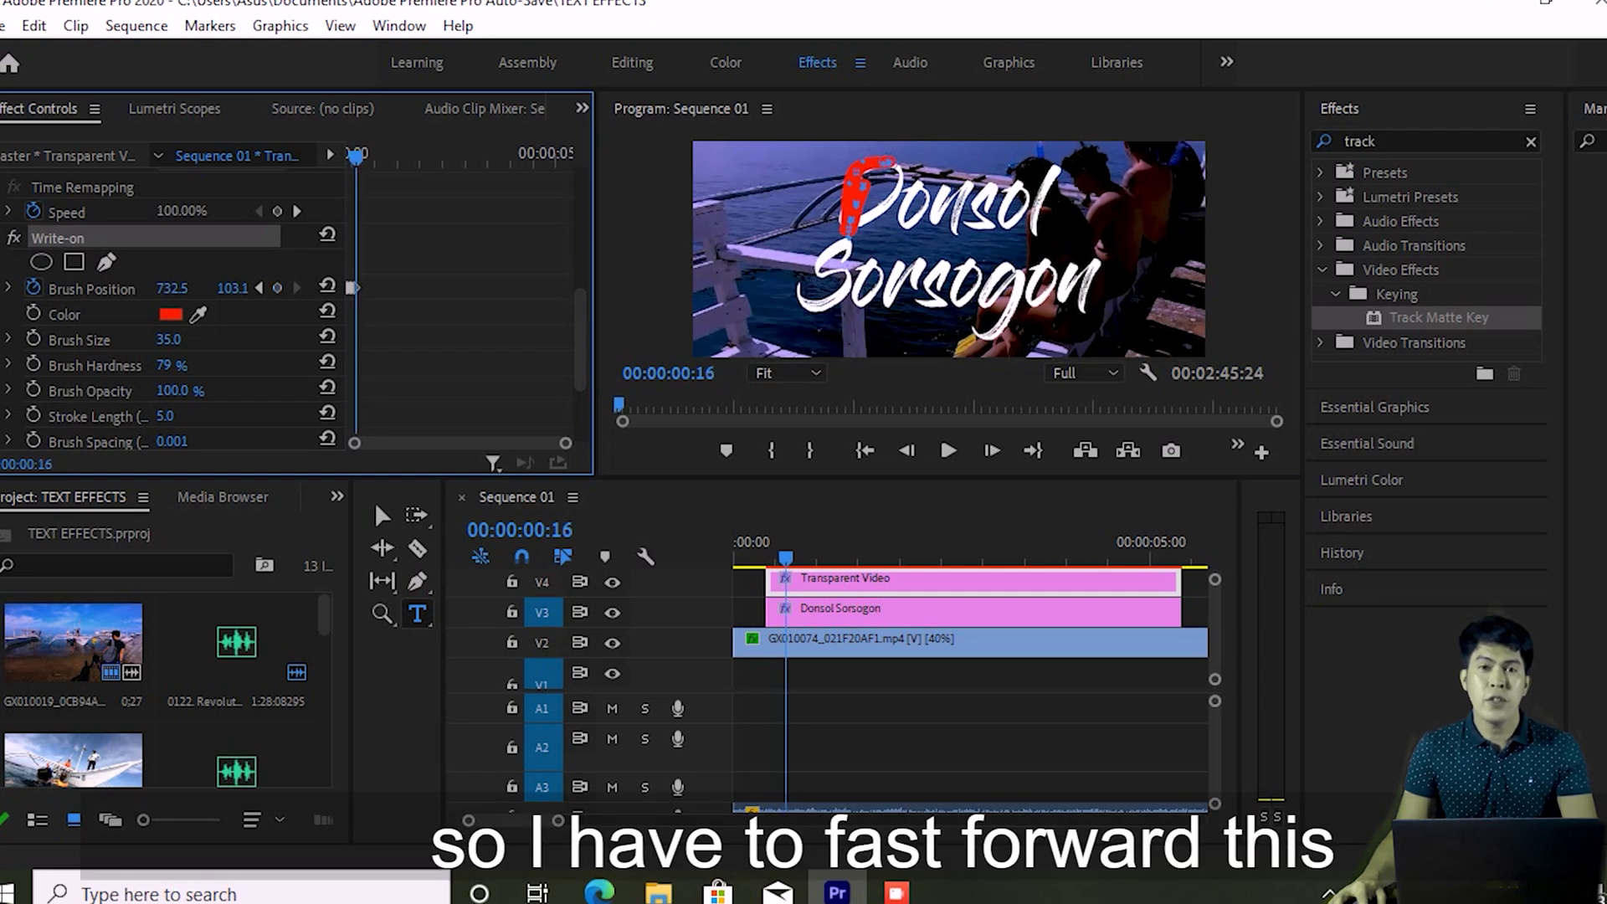
{"action": "key", "text": "shift+4"}
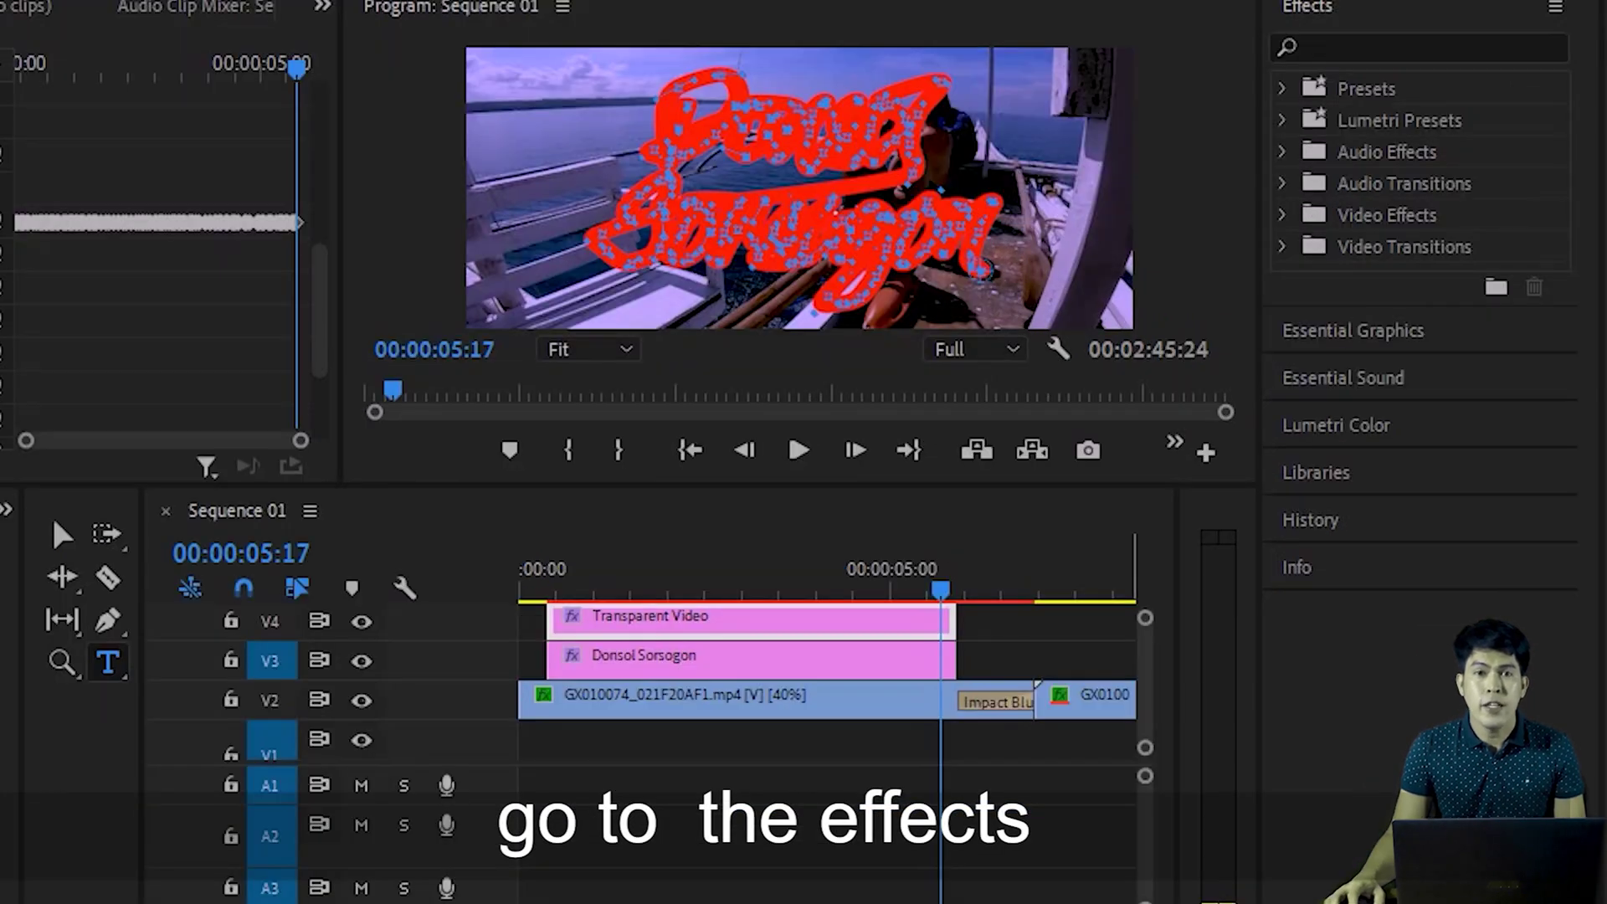
Search the effects for "track" and set the Track Matte Key's matte on the Donsol Sorsogon title to Video 4
{"action": "left_click", "coordinate": [1314, 48]}
{"action": "type", "text": "track"}
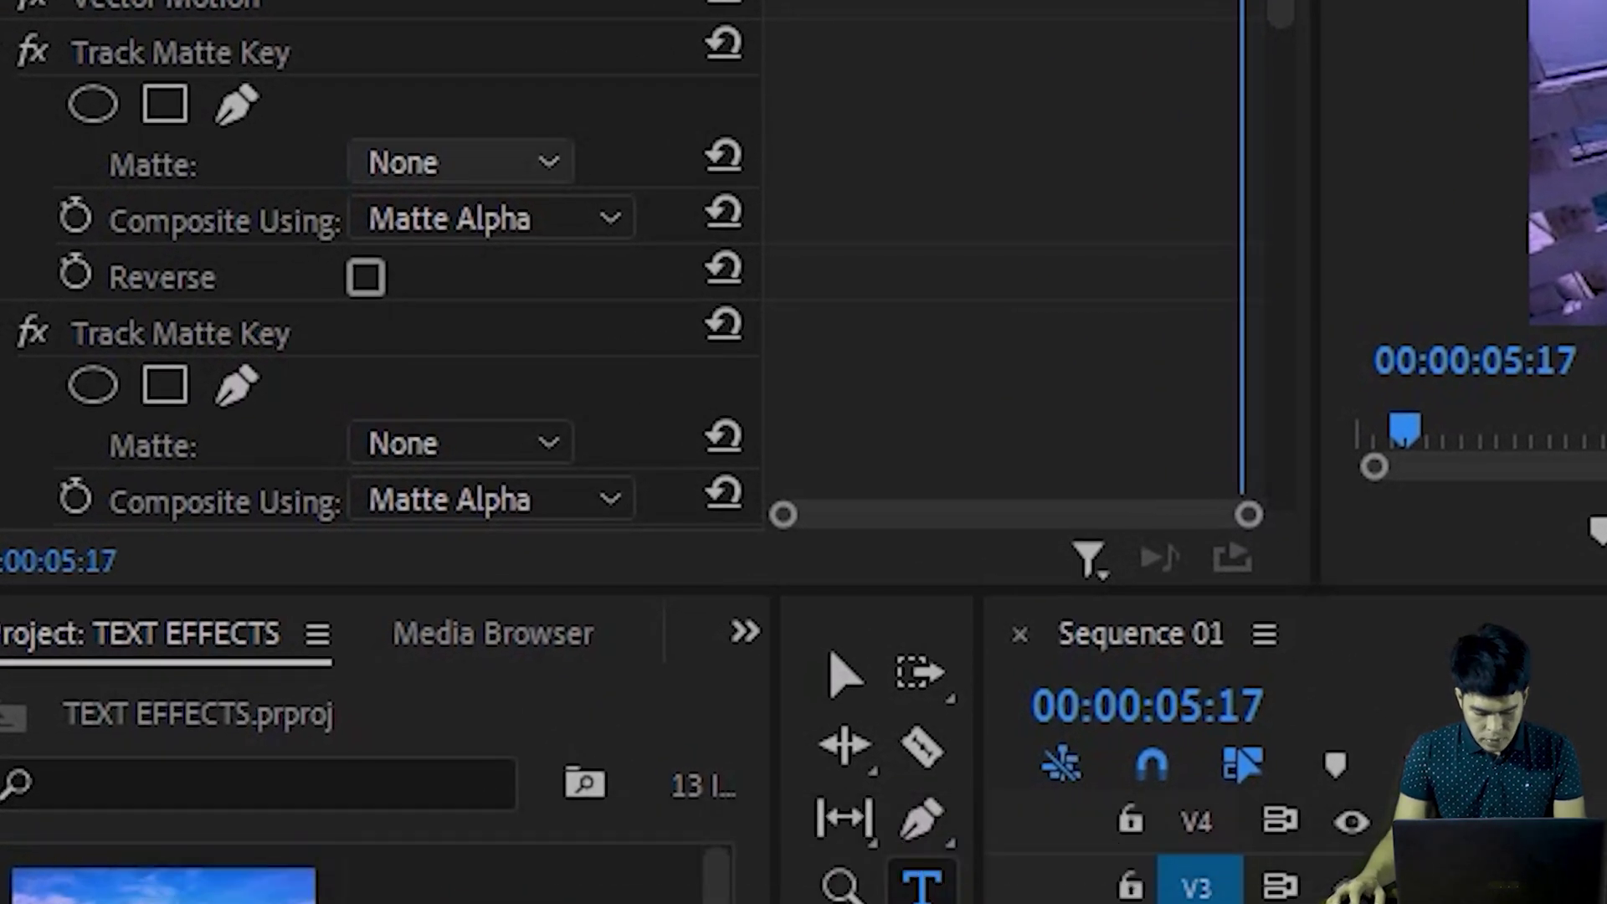
{"action": "left_click", "coordinate": [460, 162]}
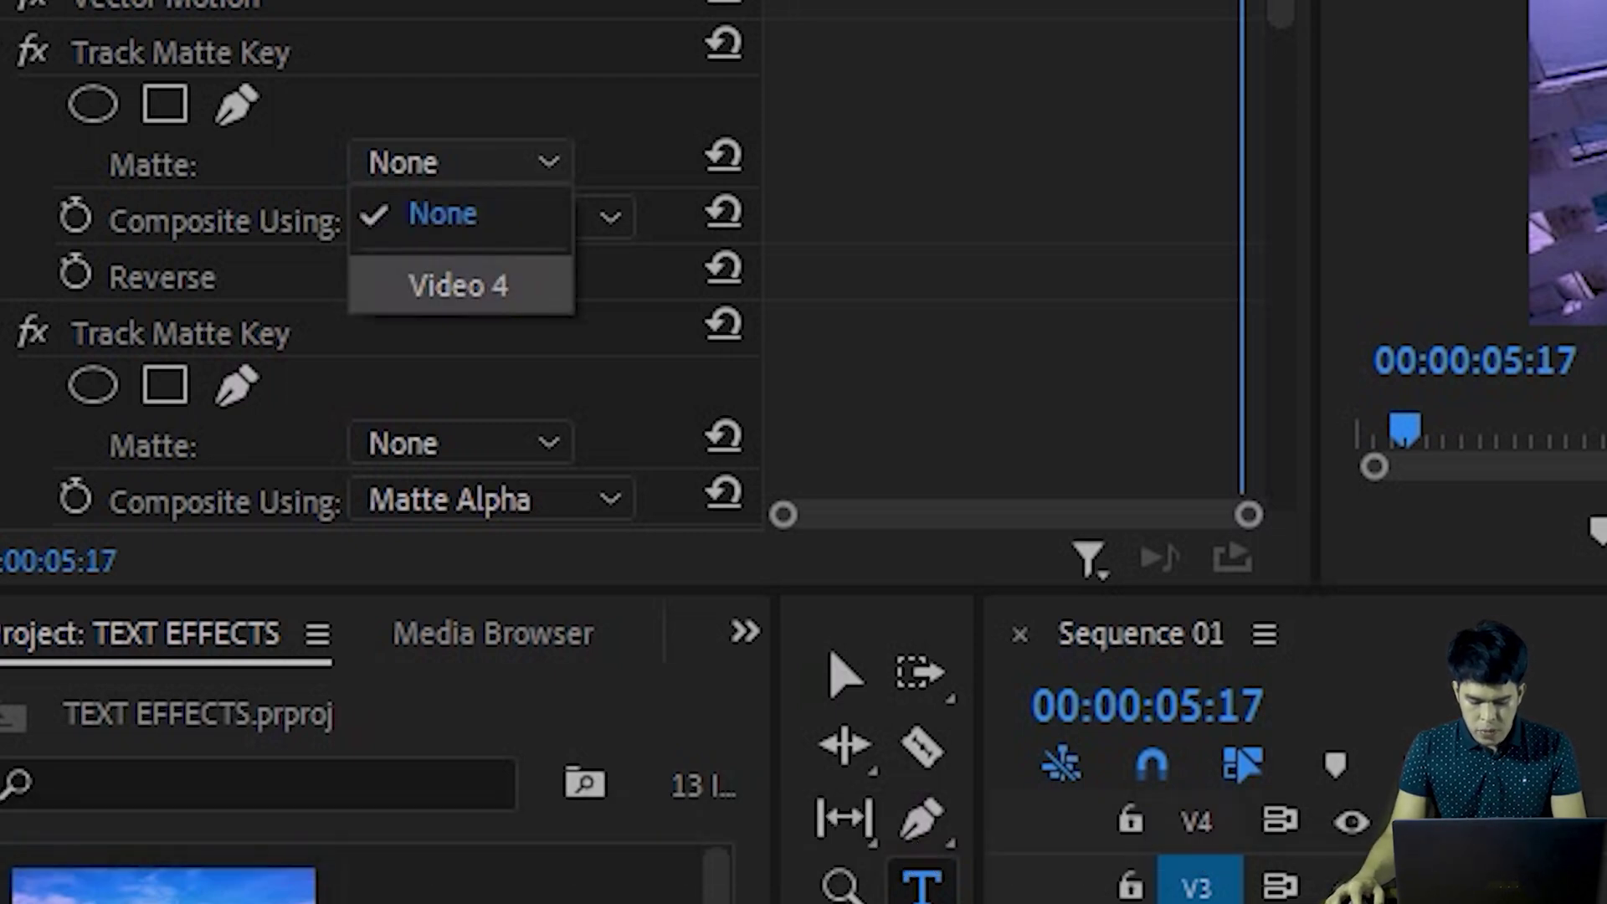
{"action": "left_click", "coordinate": [458, 286]}
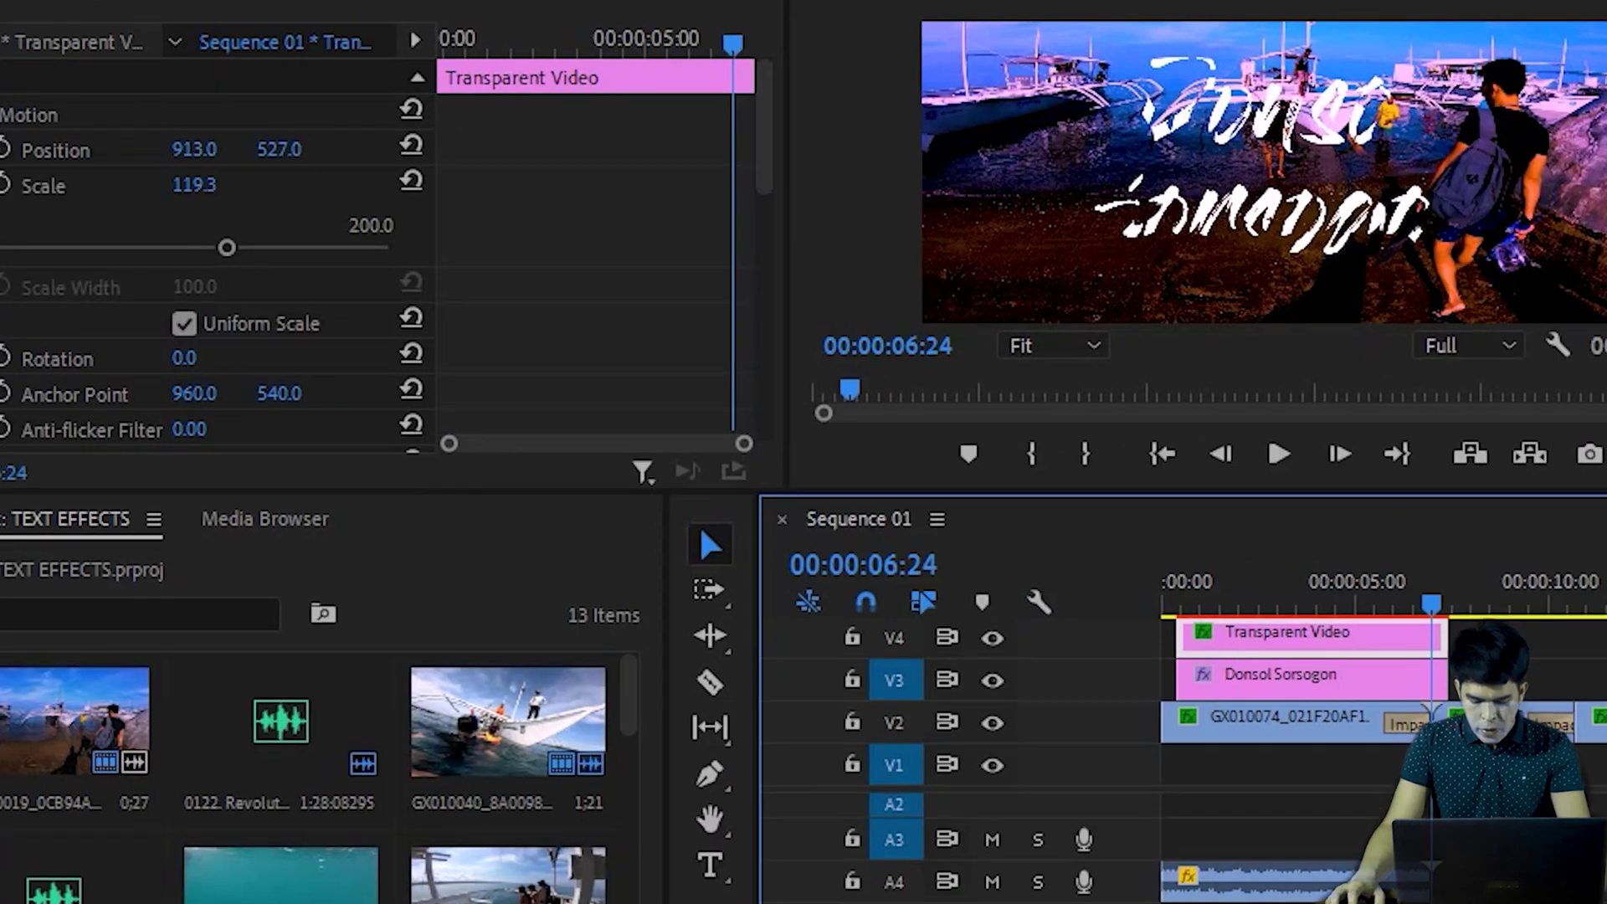
Enlarge the scale of the Transparent Video clip above the Donsol Sorsogon title
{"action": "left_click_drag", "start_coordinate": [224, 247], "coordinate": [302, 247]}
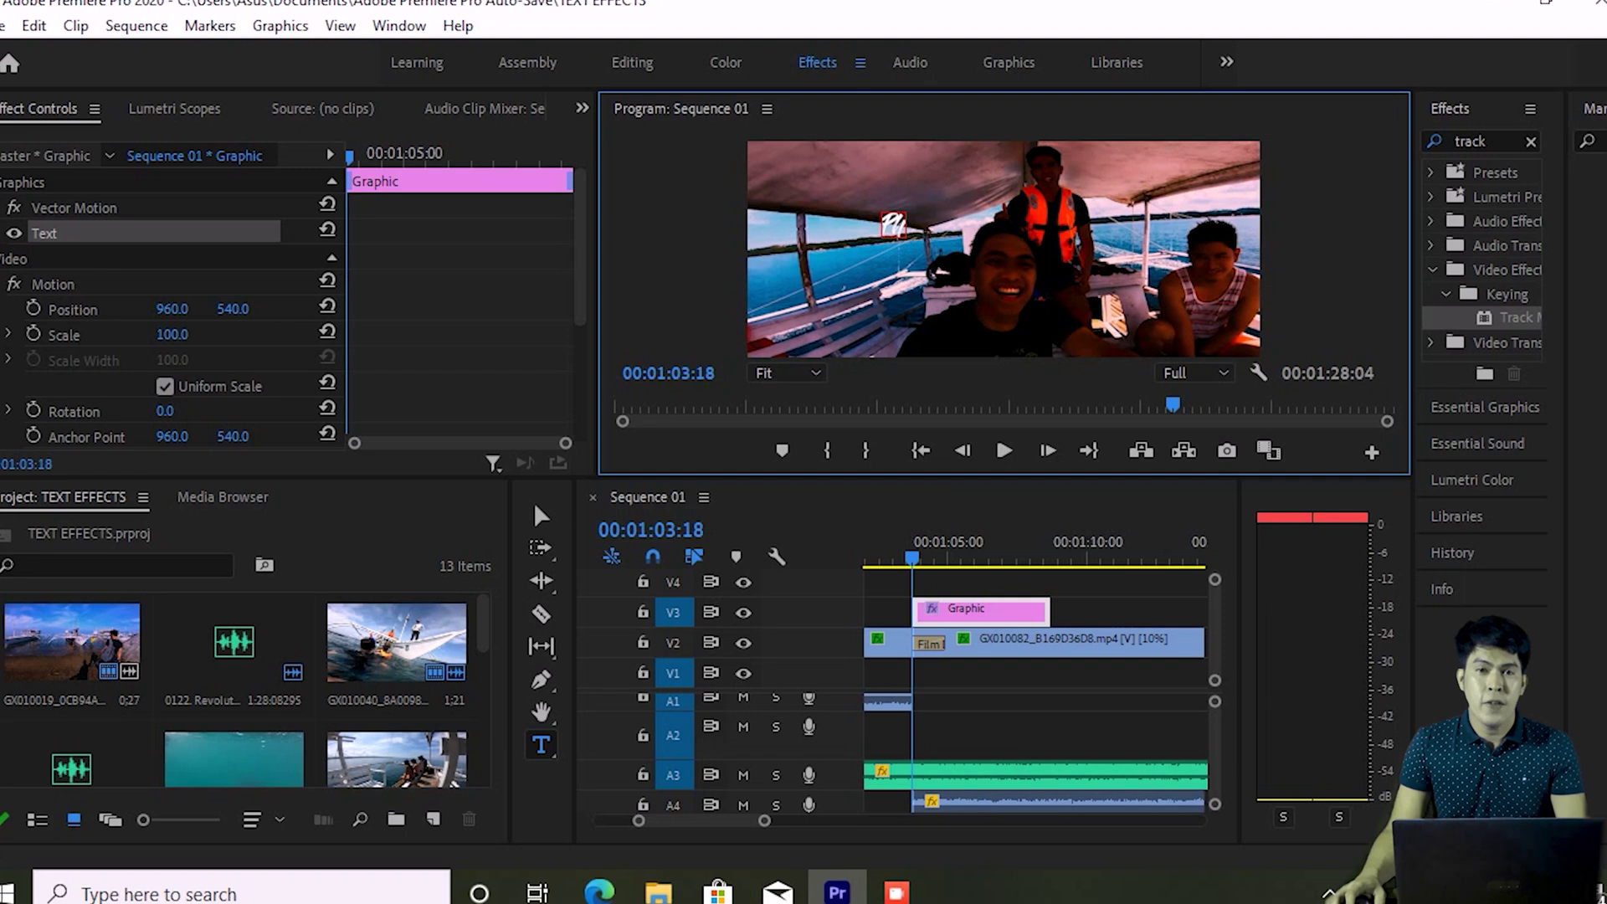
Enter "Philippines" as a title over the last part of the video, enlarge it and center it in the frame
{"action": "type", "text": "hilippines"}
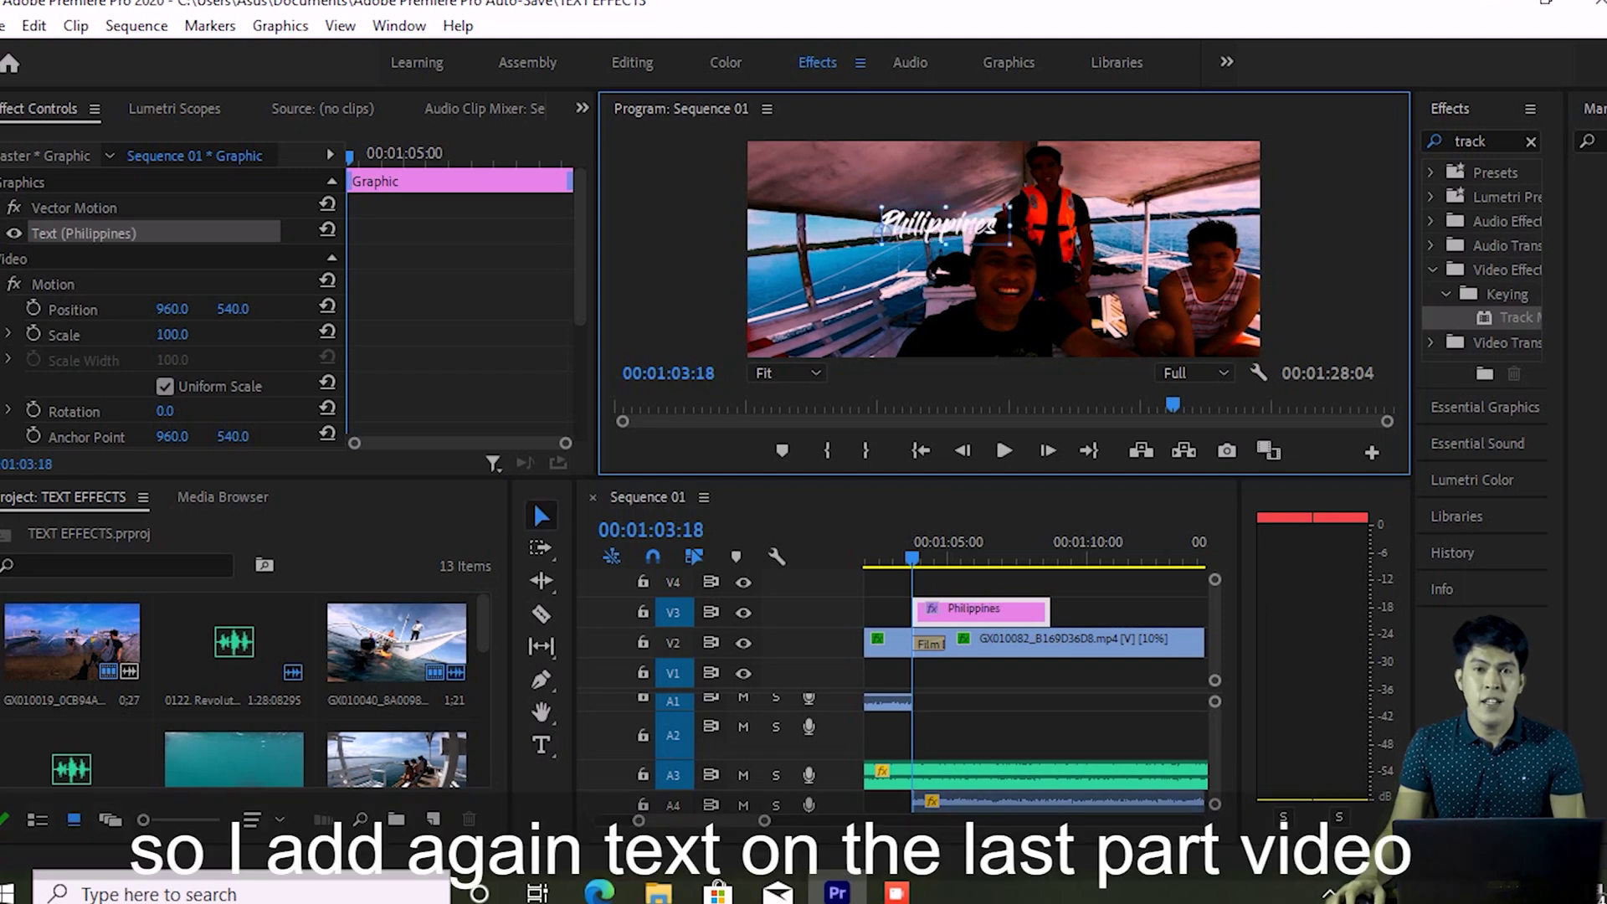
{"action": "key", "text": "Escape"}
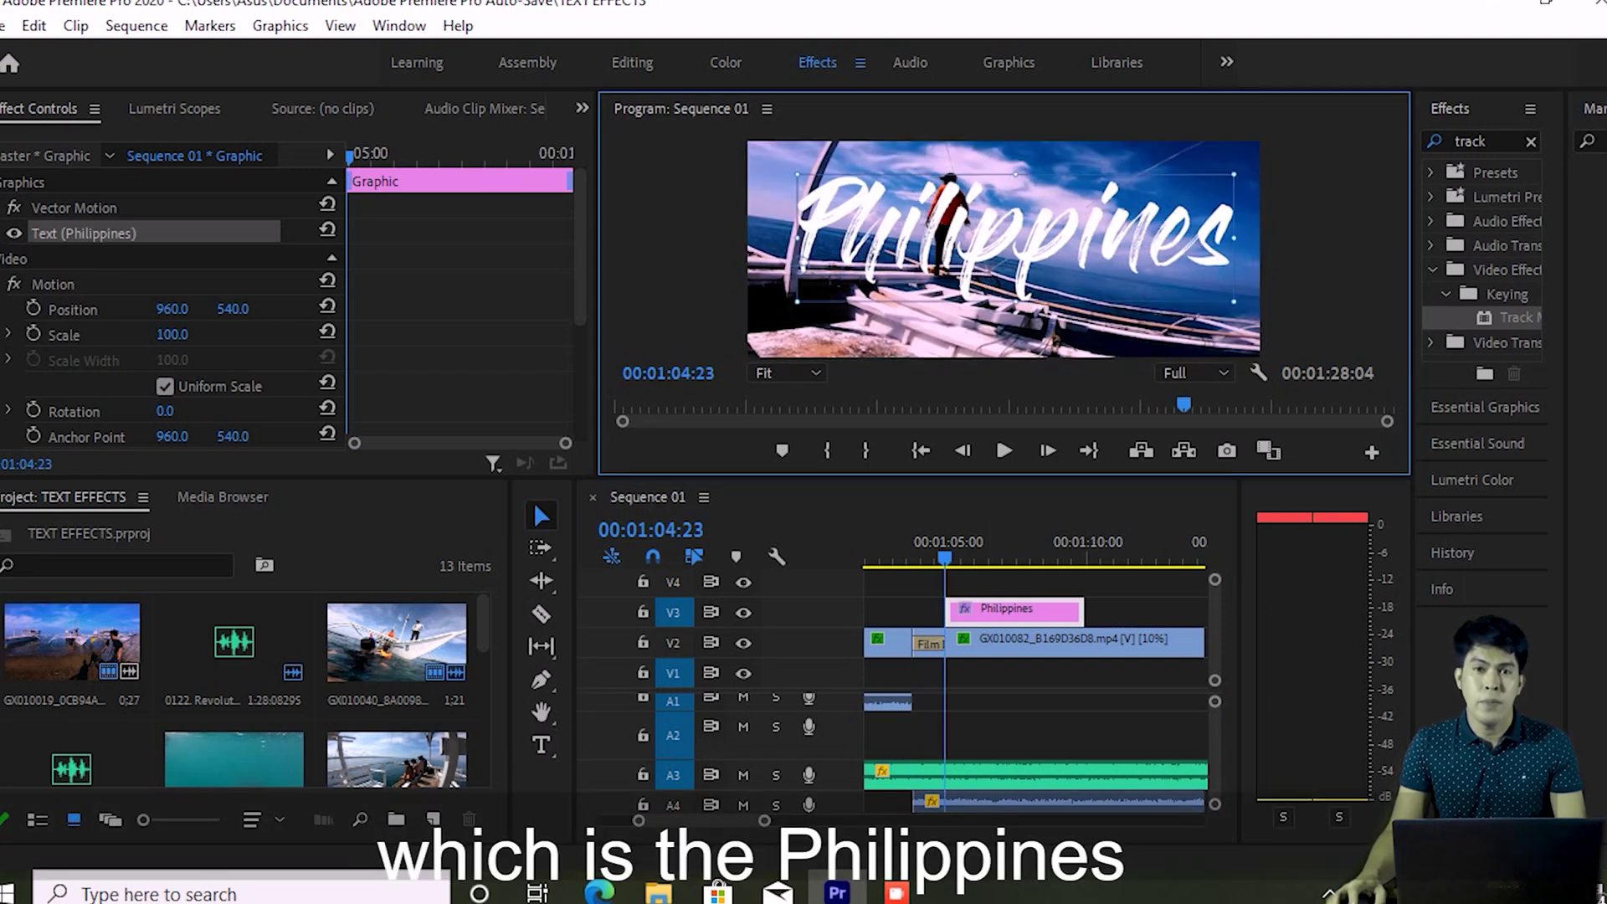
{"action": "left_click_drag", "start_coordinate": [1234, 174], "coordinate": [1255, 169]}
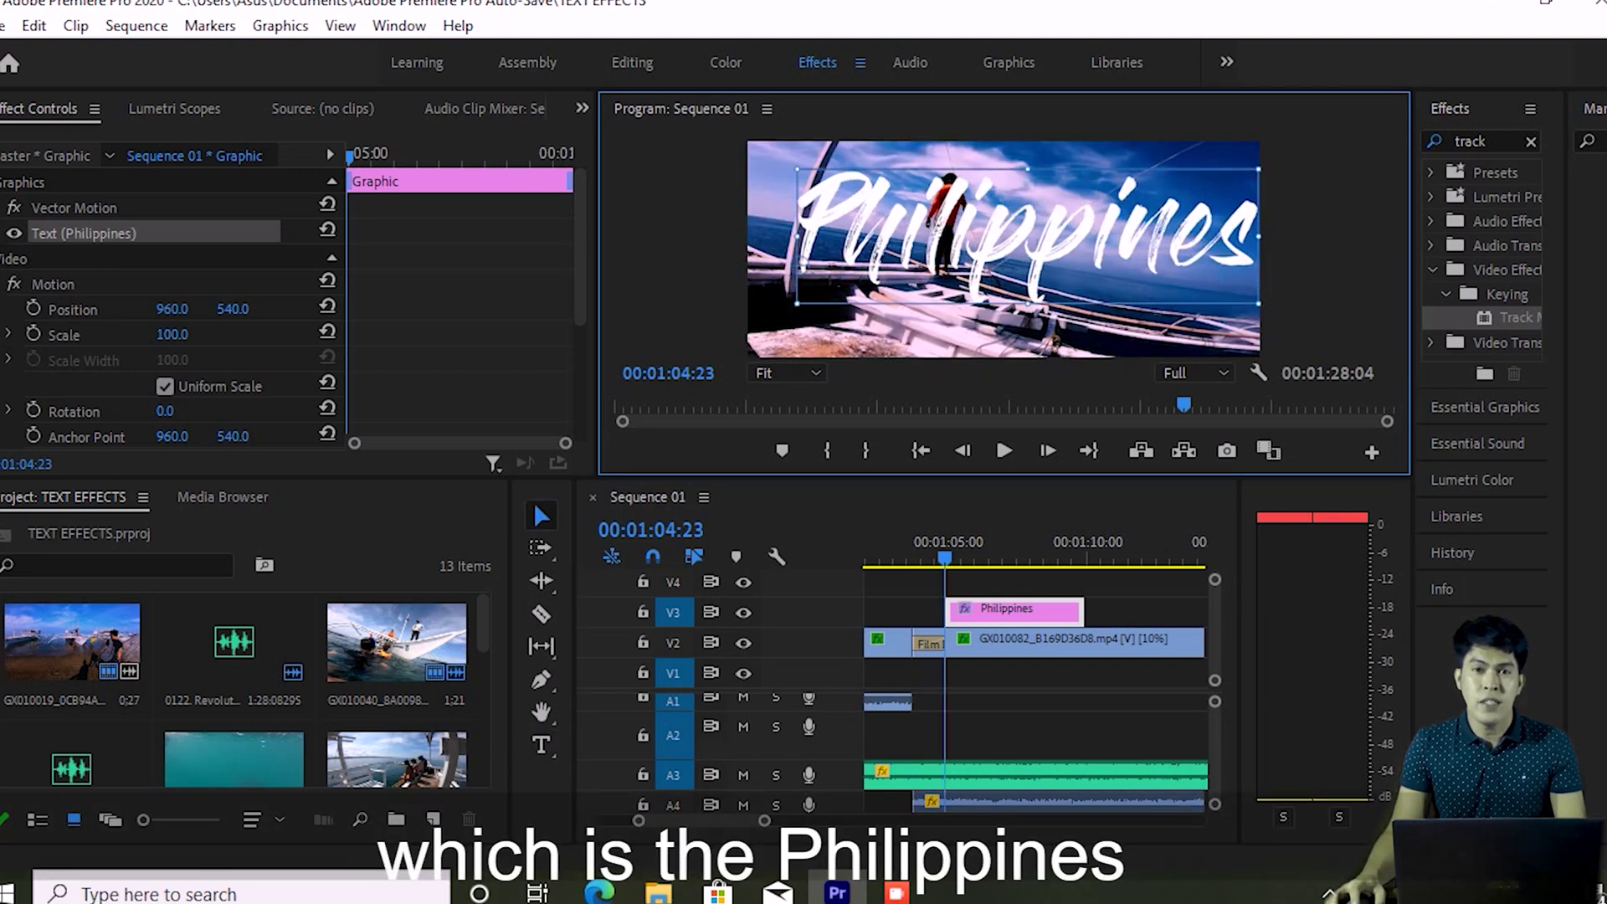
{"action": "left_click_drag", "start_coordinate": [1027, 236], "coordinate": [1005, 238]}
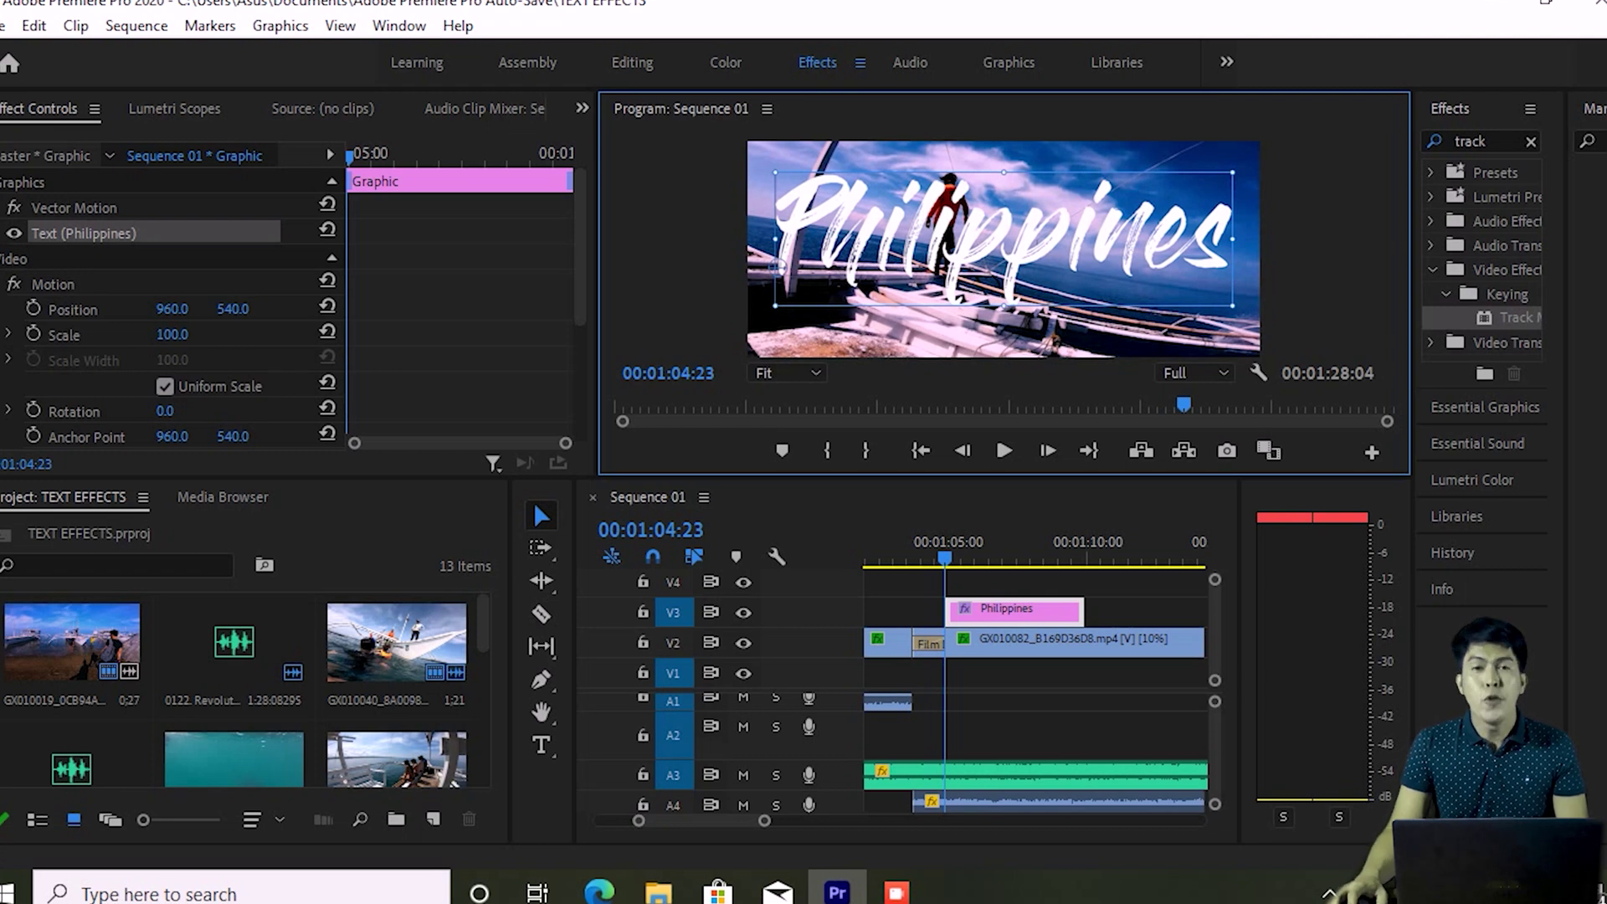
{"action": "left_click", "coordinate": [1485, 406]}
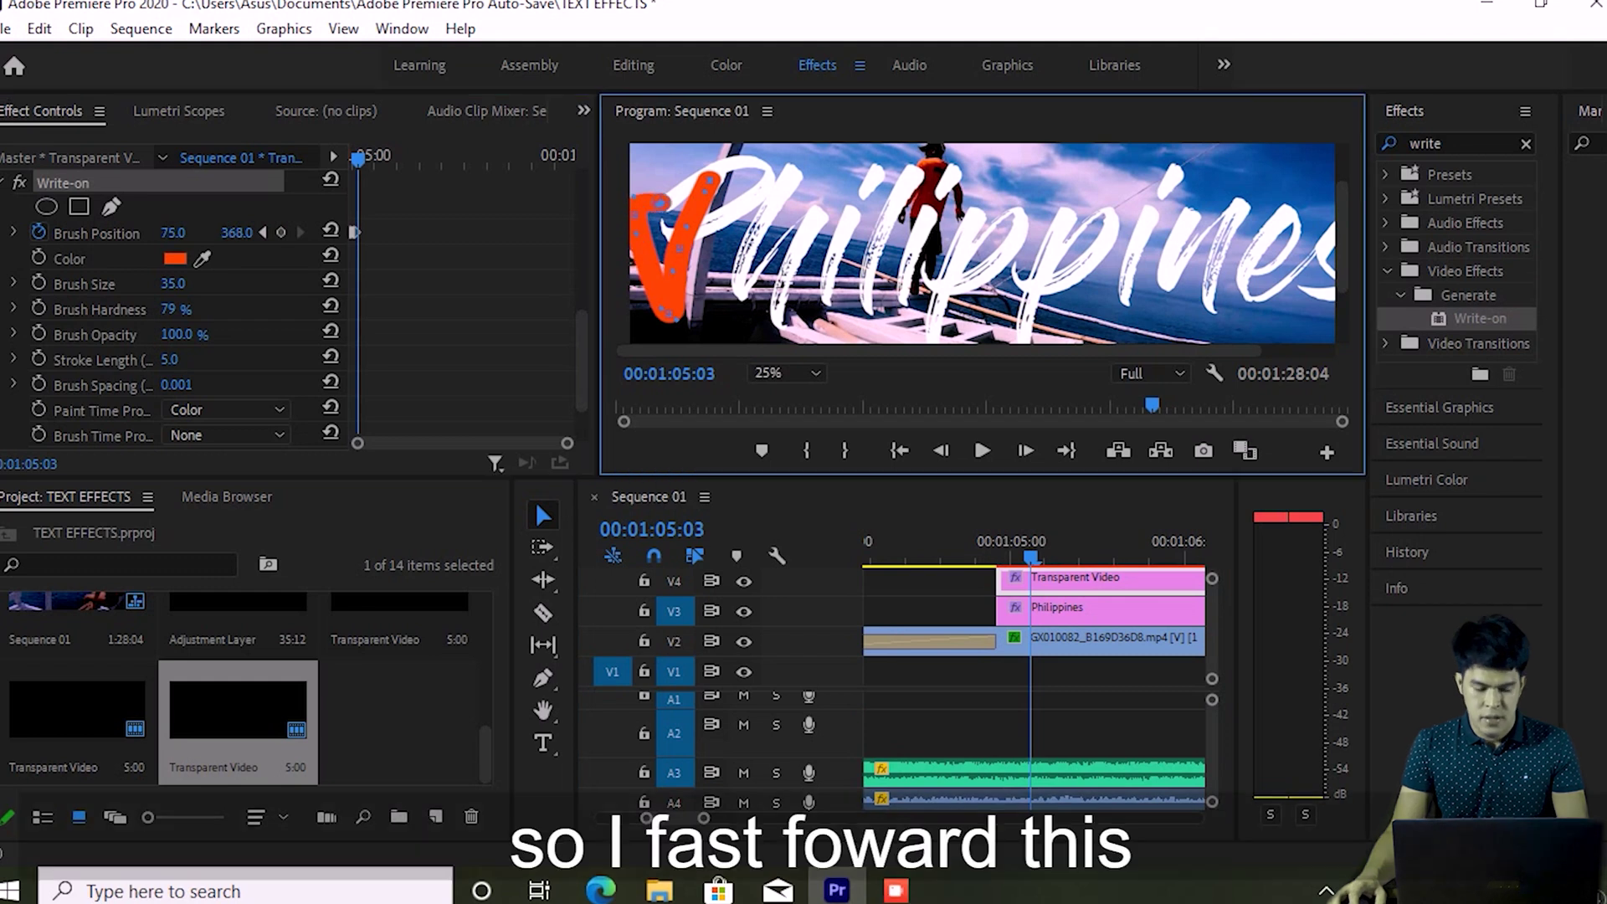
Continue keyframing the Write-on brush position frame by frame from 00:01:05:03 along the letter P of the Philippines title
{"action": "key", "text": "Right"}
{"action": "mouse_move", "coordinate": [664, 204]}
{"action": "left_mouse_down"}
{"action": "mouse_move", "coordinate": [729, 160]}
{"action": "mouse_move", "coordinate": [767, 165]}
{"action": "left_mouse_up"}
{"action": "key", "text": "Right"}
{"action": "key", "text": "Right"}
{"action": "key", "text": "Right"}
{"action": "key", "text": "Right"}
{"action": "key", "text": "Right"}
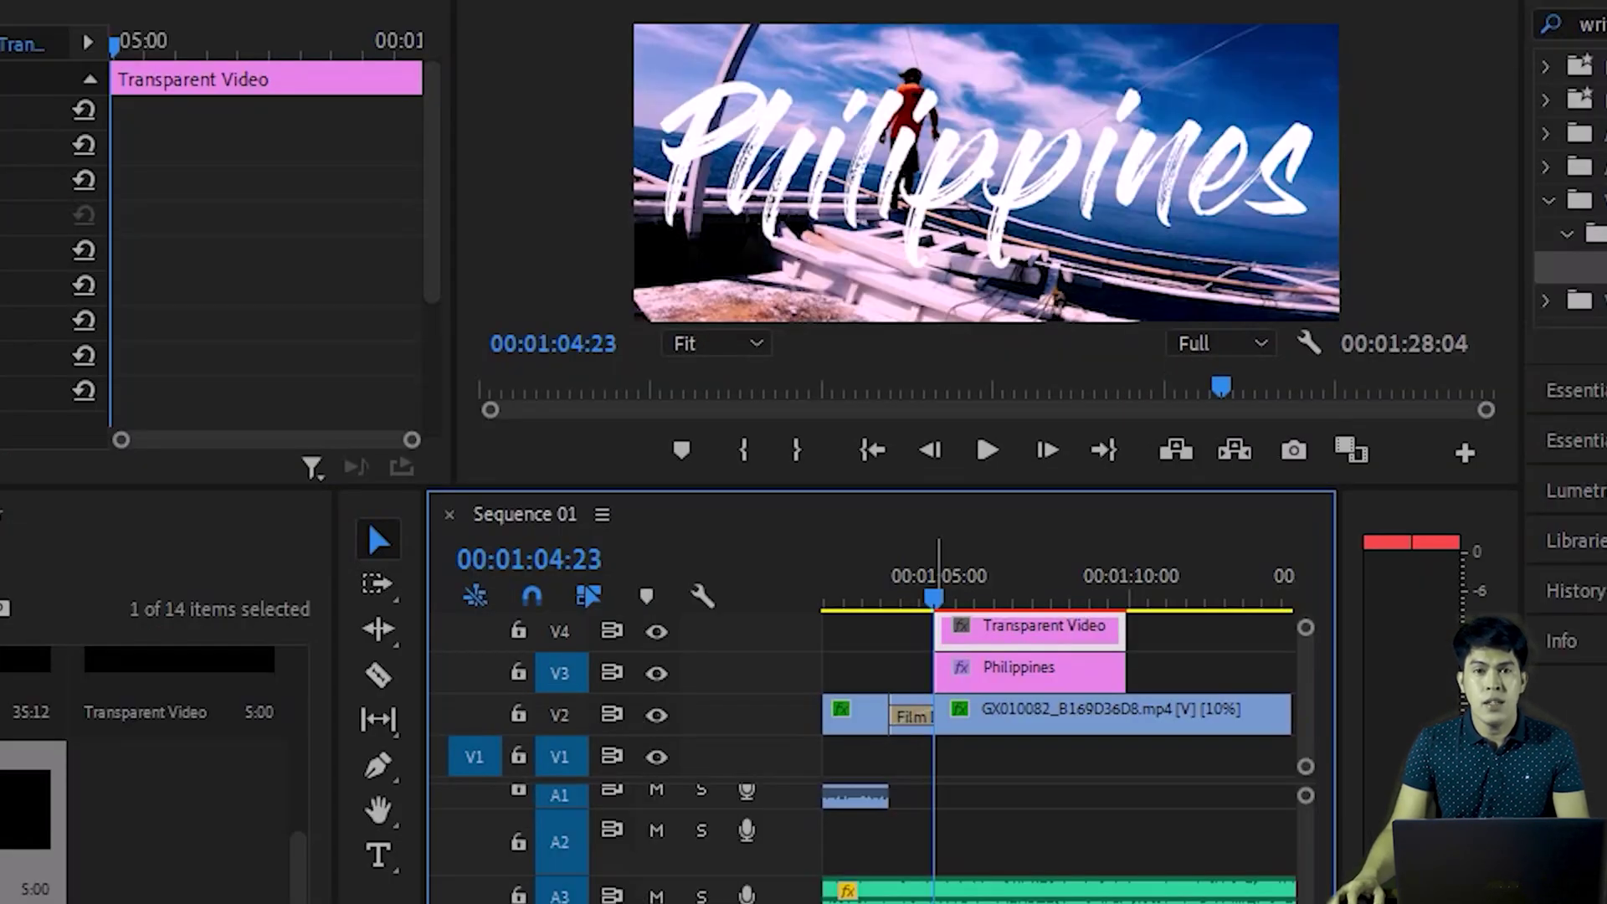
Undo the last change, select the Transparent Video clip above the Philippines title and examine its effect settings
{"action": "left_click", "coordinate": [1017, 670]}
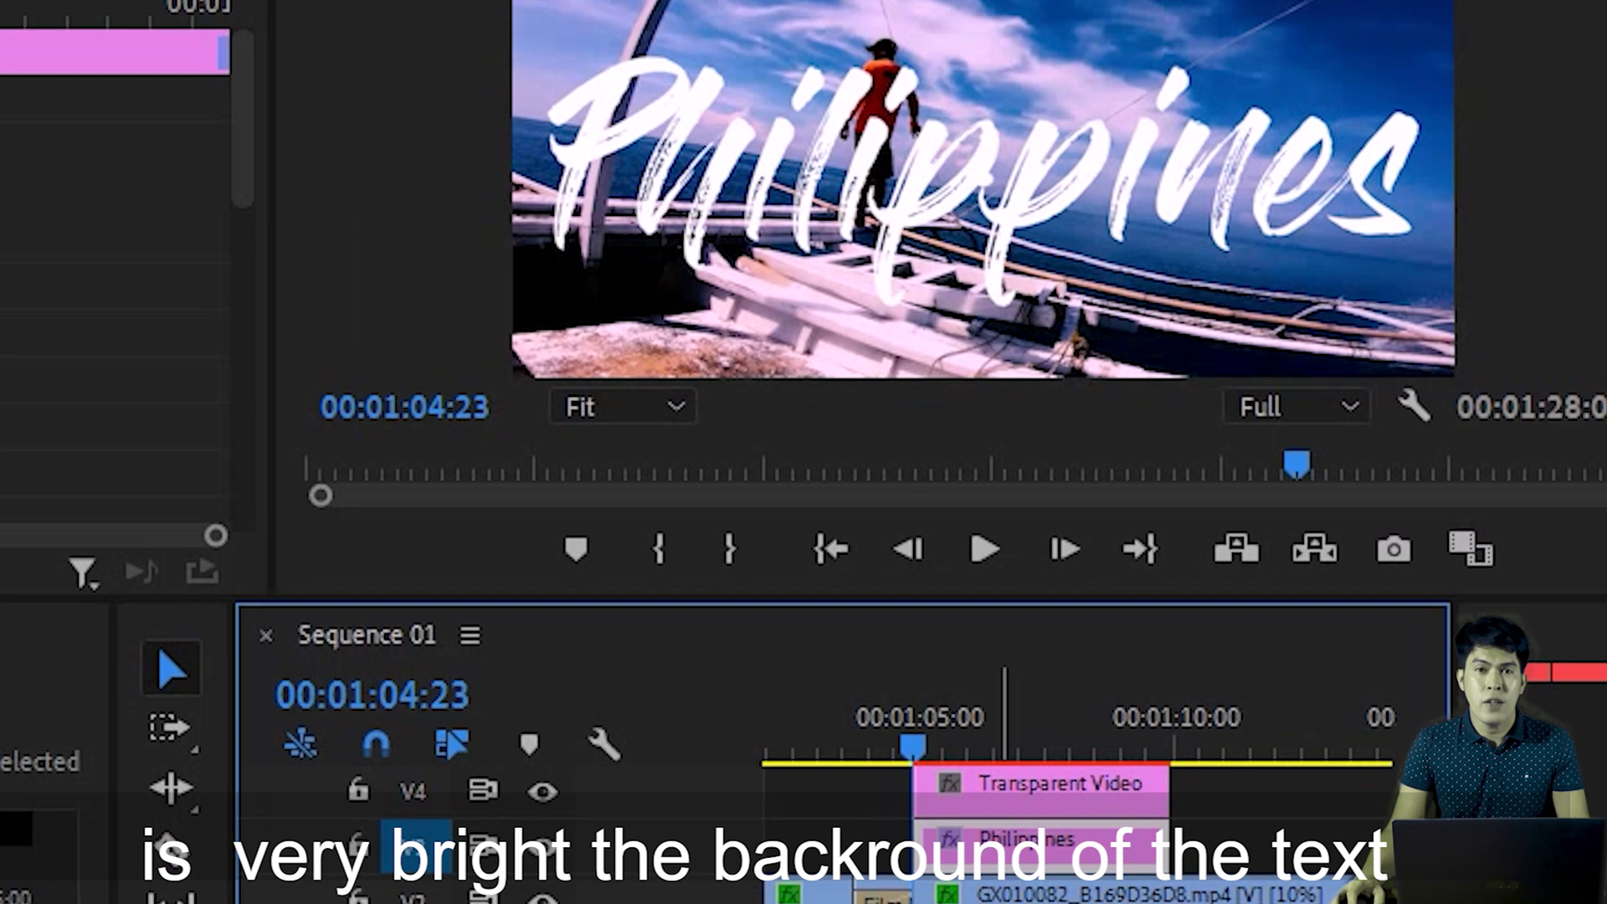
{"action": "key", "text": "ctrl+z"}
{"action": "left_click", "coordinate": [1075, 791]}
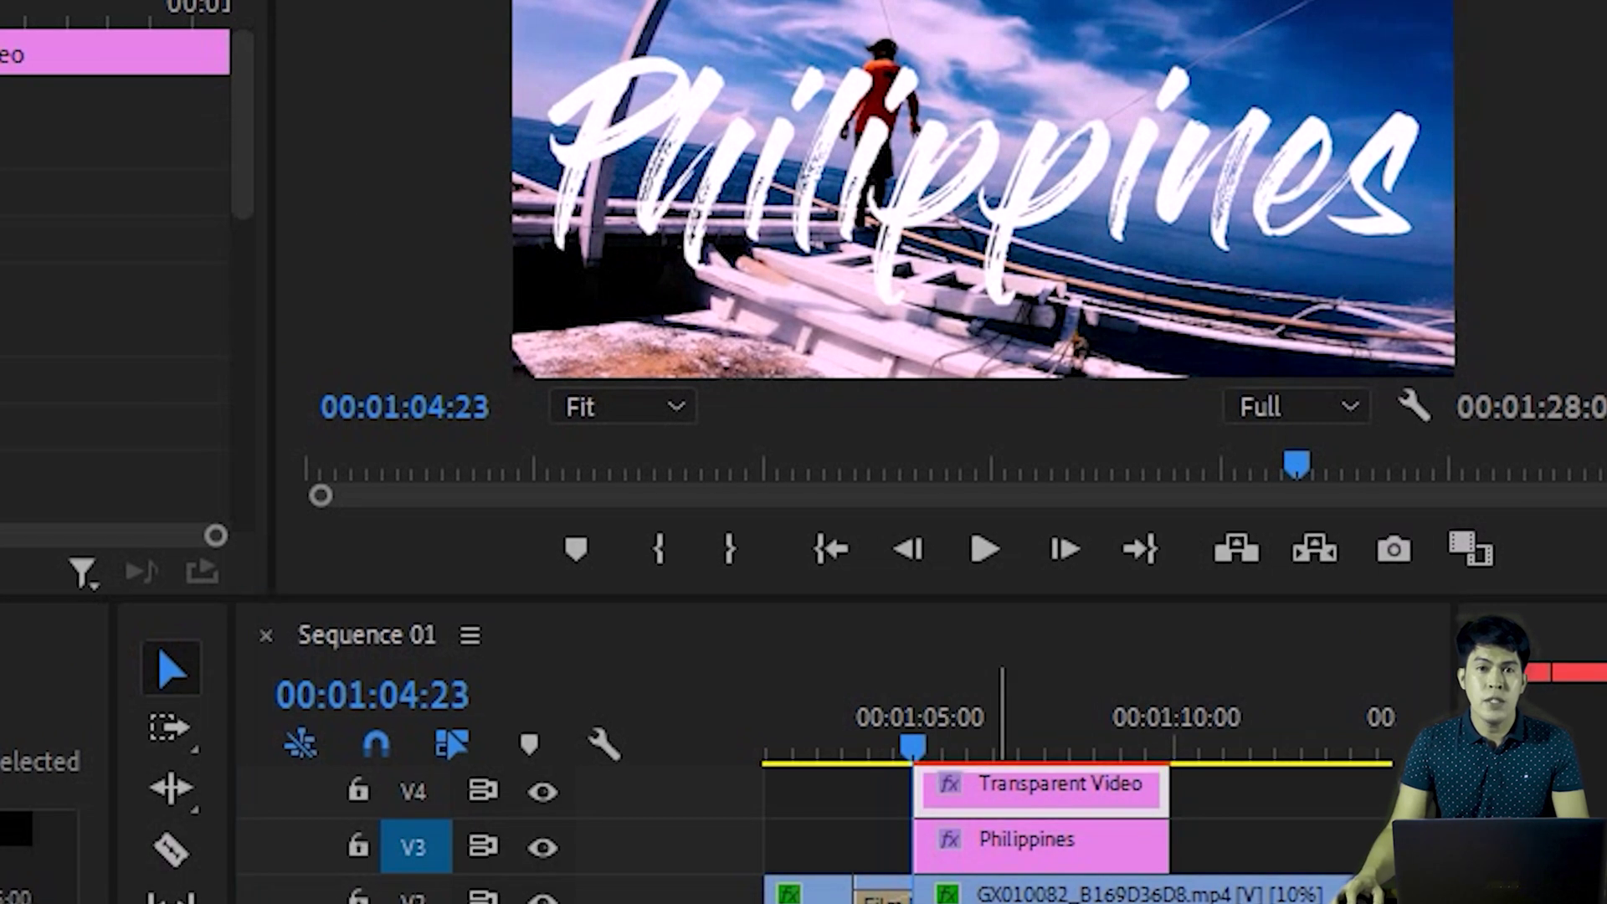
{"action": "left_click_drag", "start_coordinate": [243, 125], "coordinate": [243, 383]}
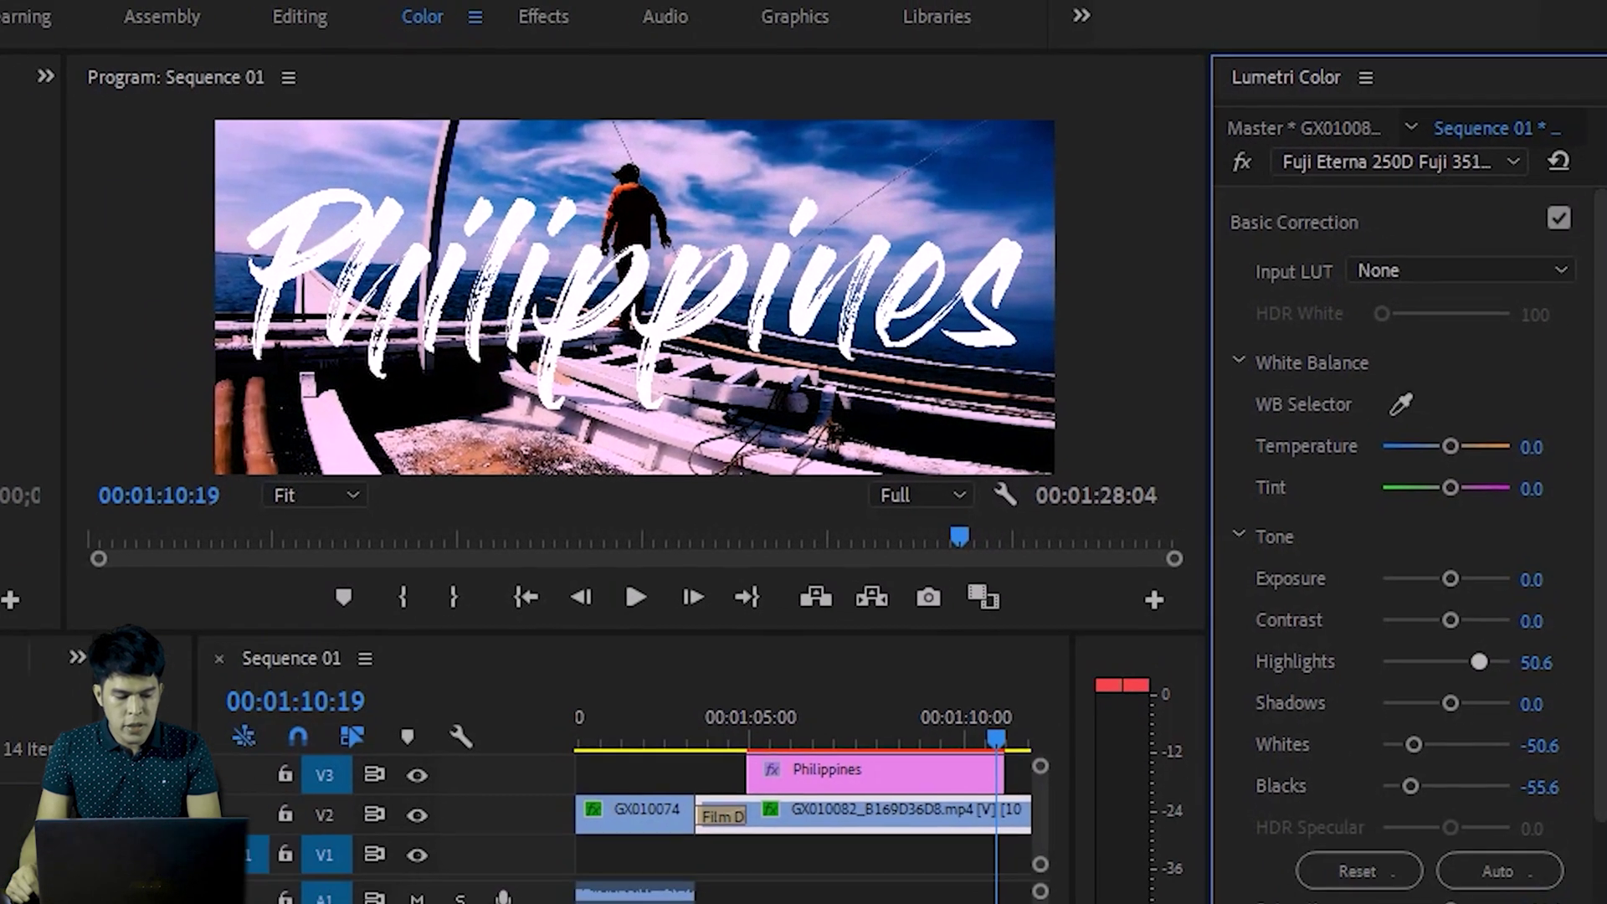
Set the background boat clip's Highlights to 55.6 and Shadows to -55.6 in its Lumetri basic correction
{"action": "left_click_drag", "start_coordinate": [1479, 661], "coordinate": [1482, 662]}
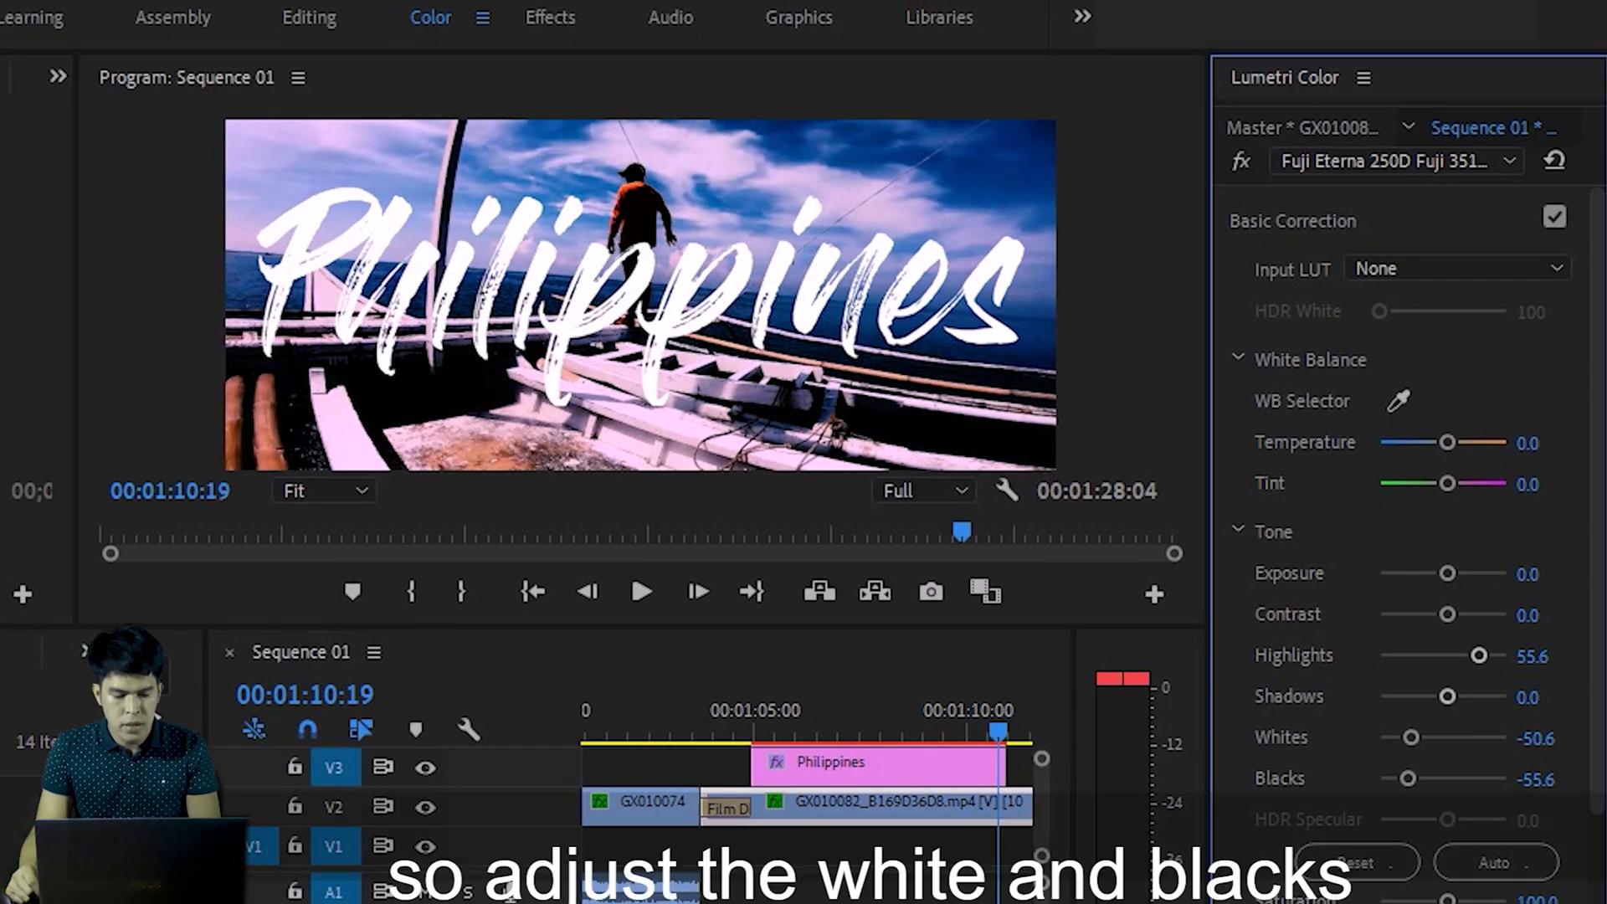
{"action": "left_click_drag", "start_coordinate": [1447, 696], "coordinate": [1408, 696]}
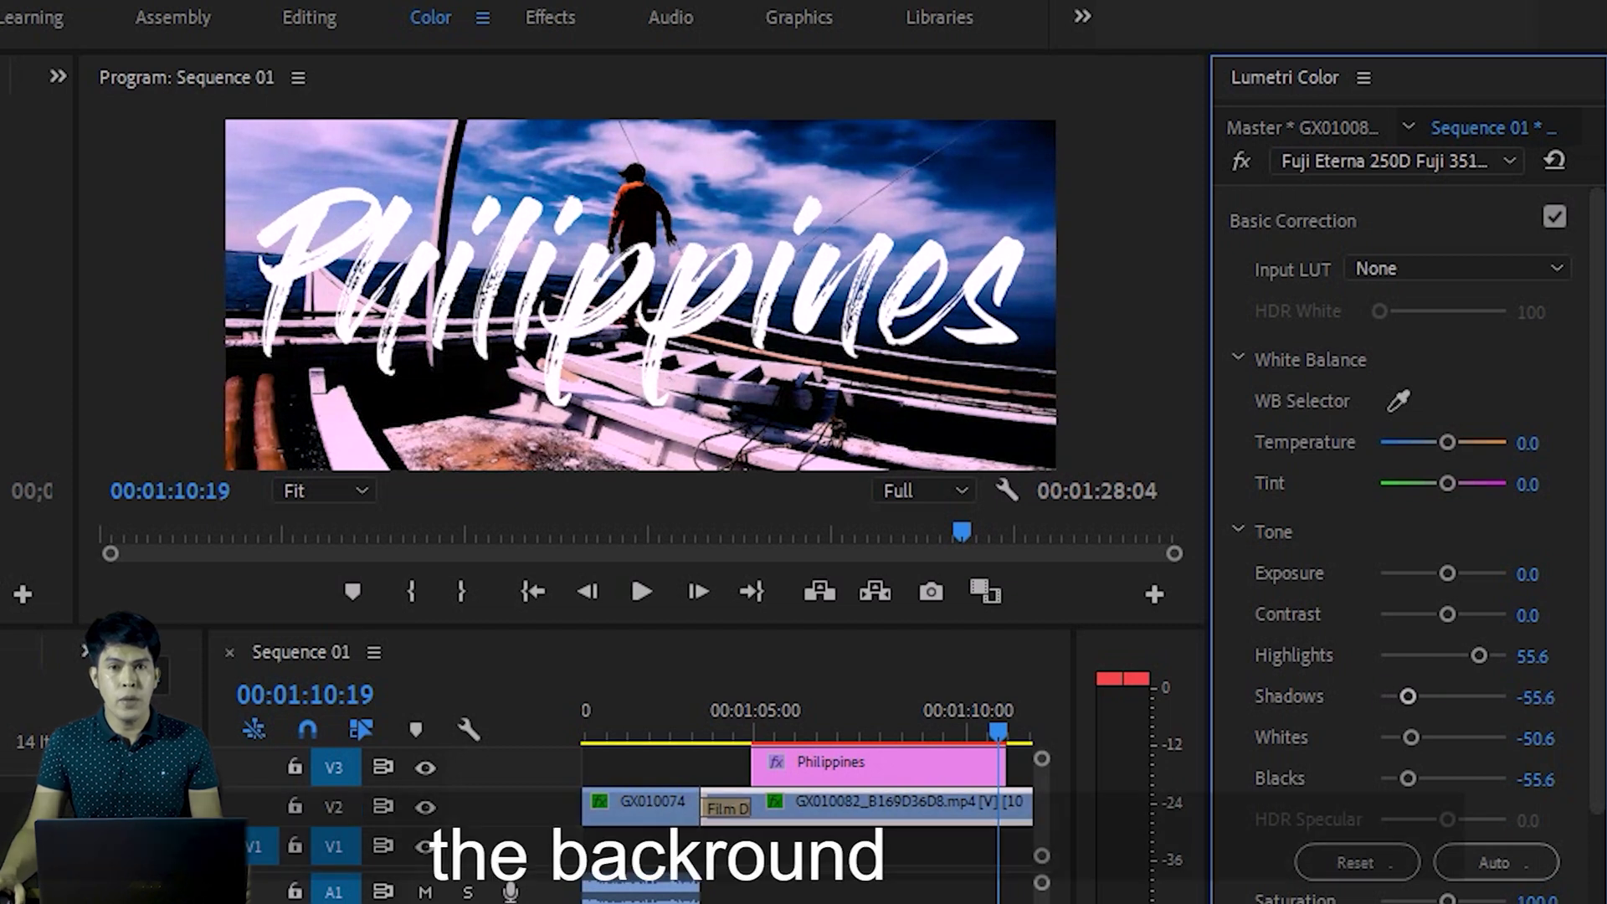